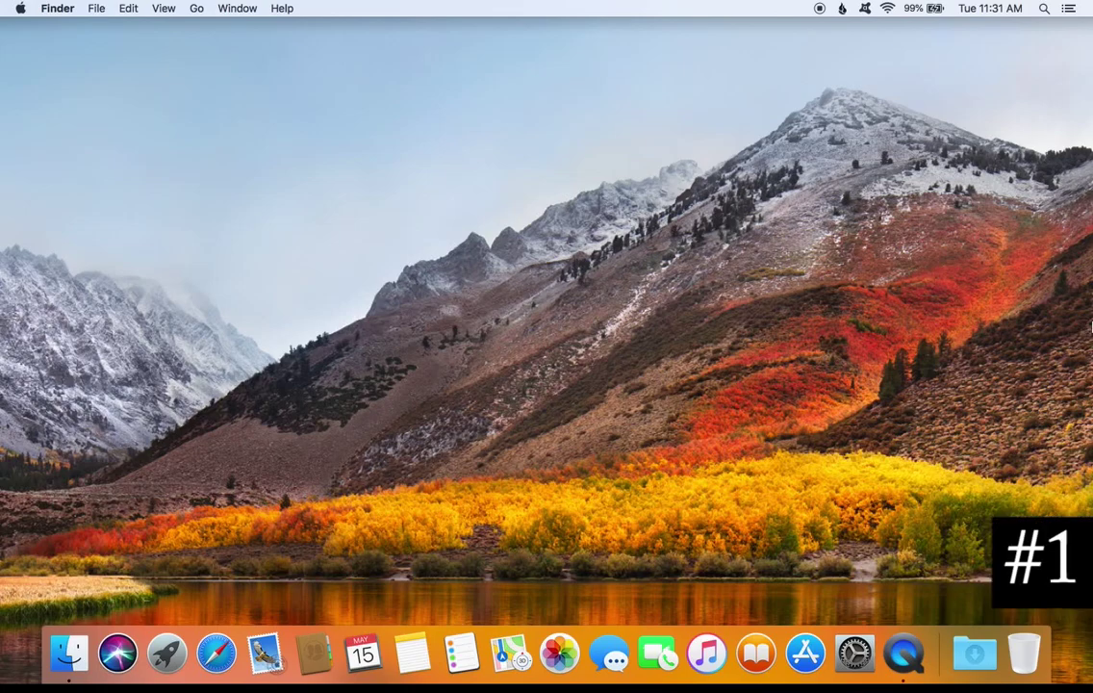
Open Security & Privacy's General tab, showing the password required 15 minutes after sleep.
click(21, 10)
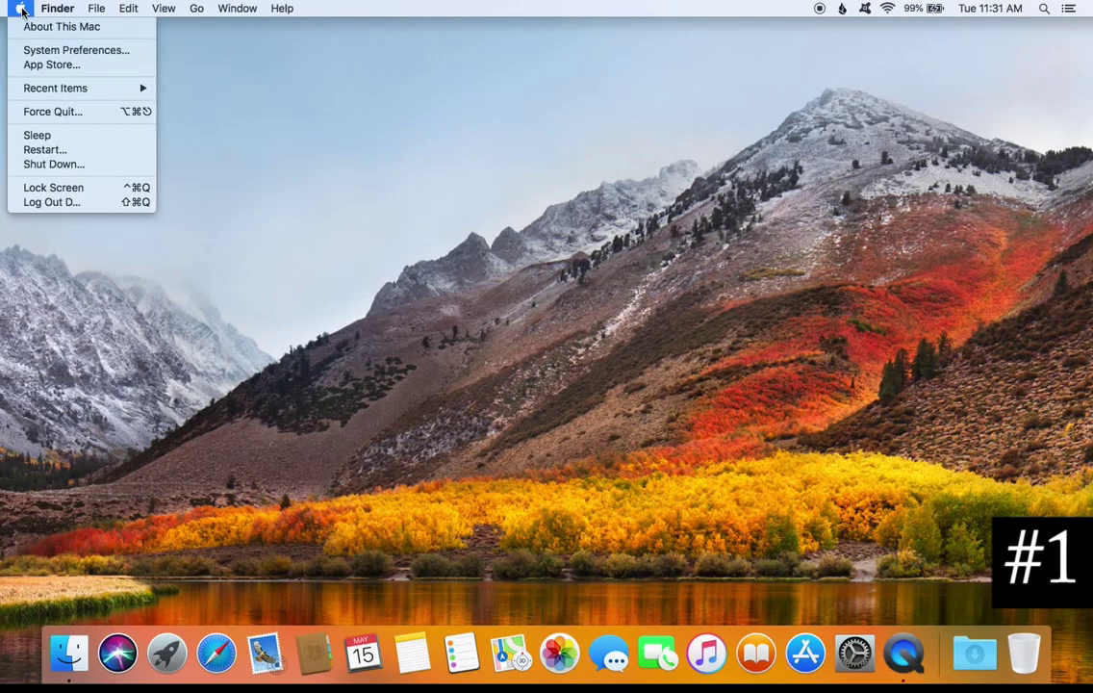
click(62, 50)
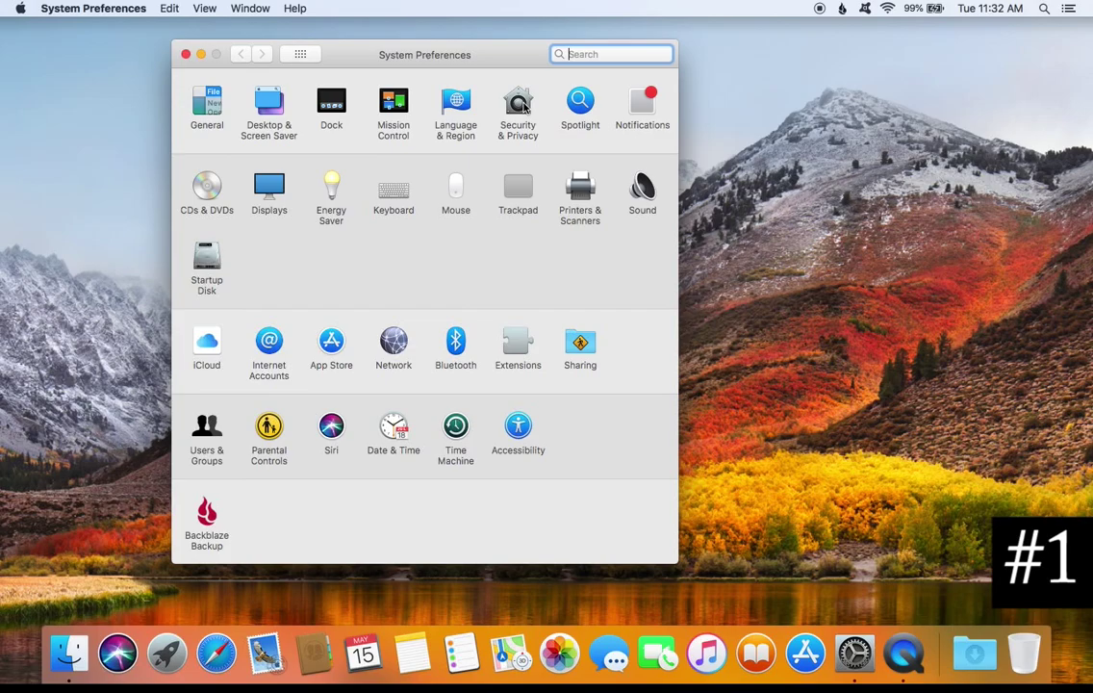
click(520, 102)
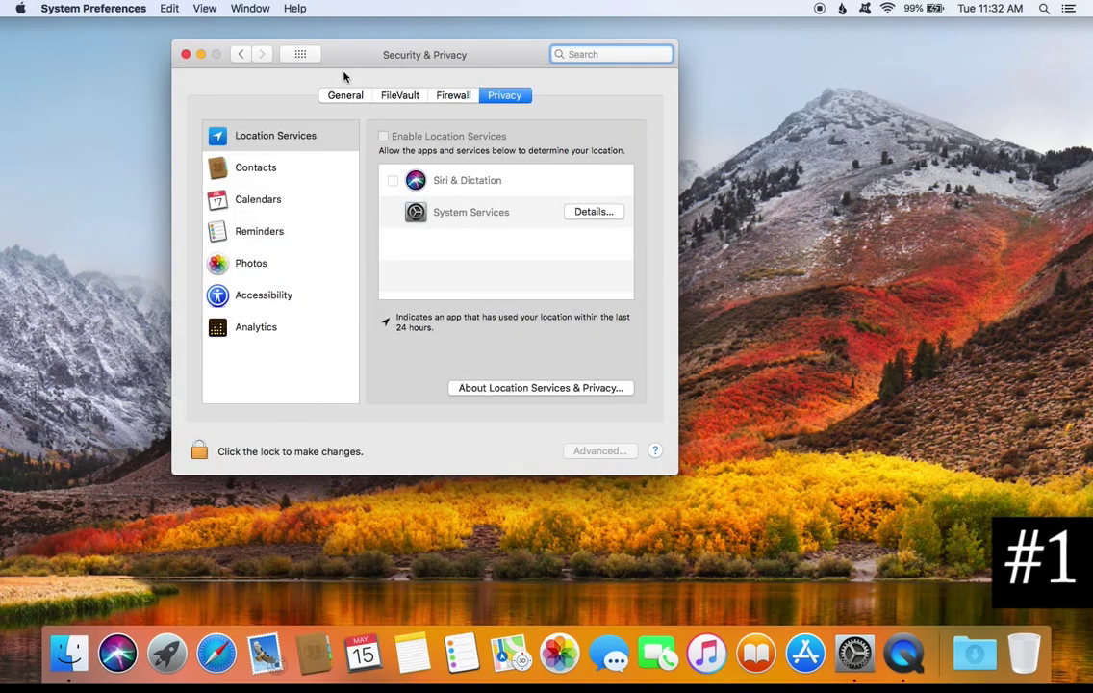
click(343, 96)
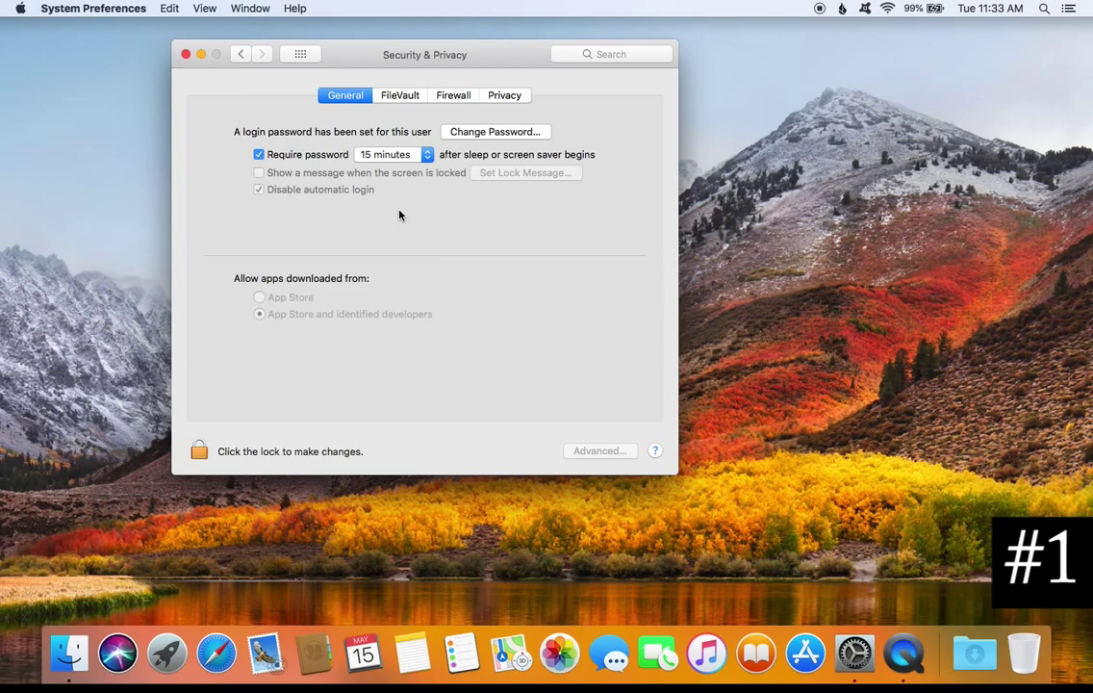
click(198, 444)
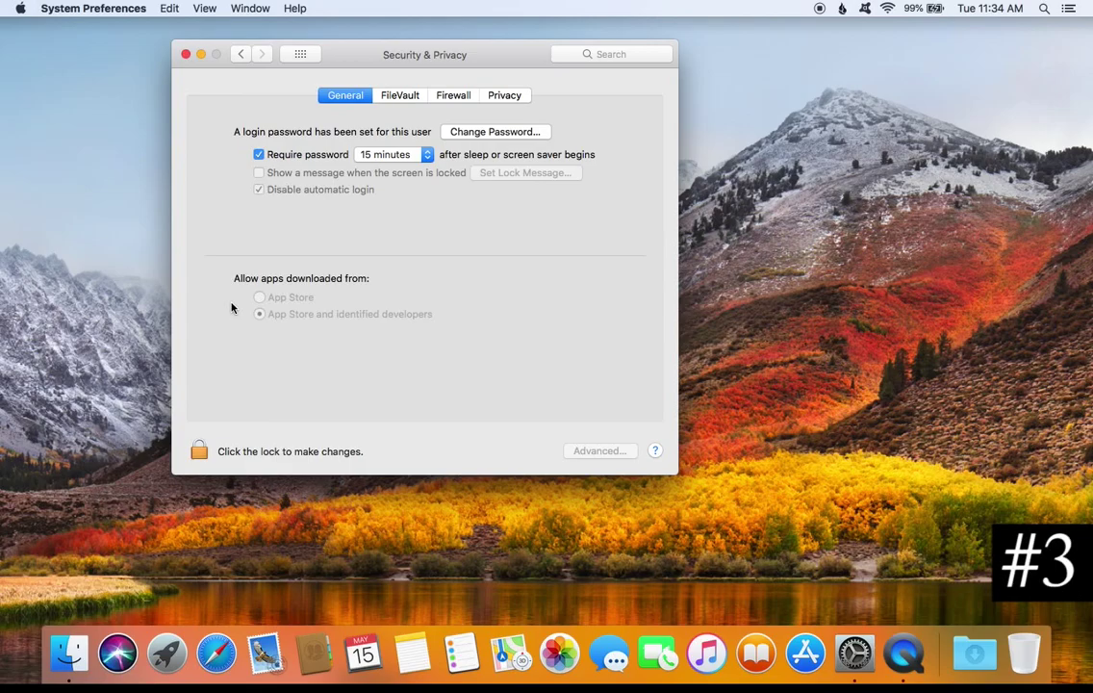
Confirm FileVault is on for Macintosh HD, then view the Firewall tab.
click(396, 102)
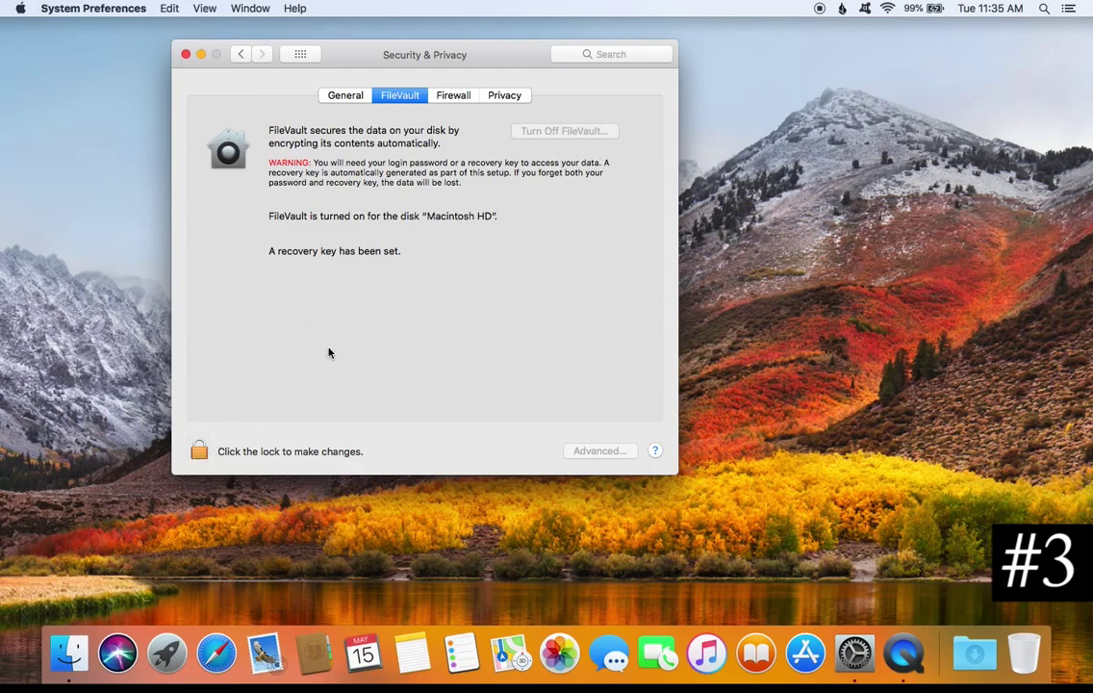
click(452, 98)
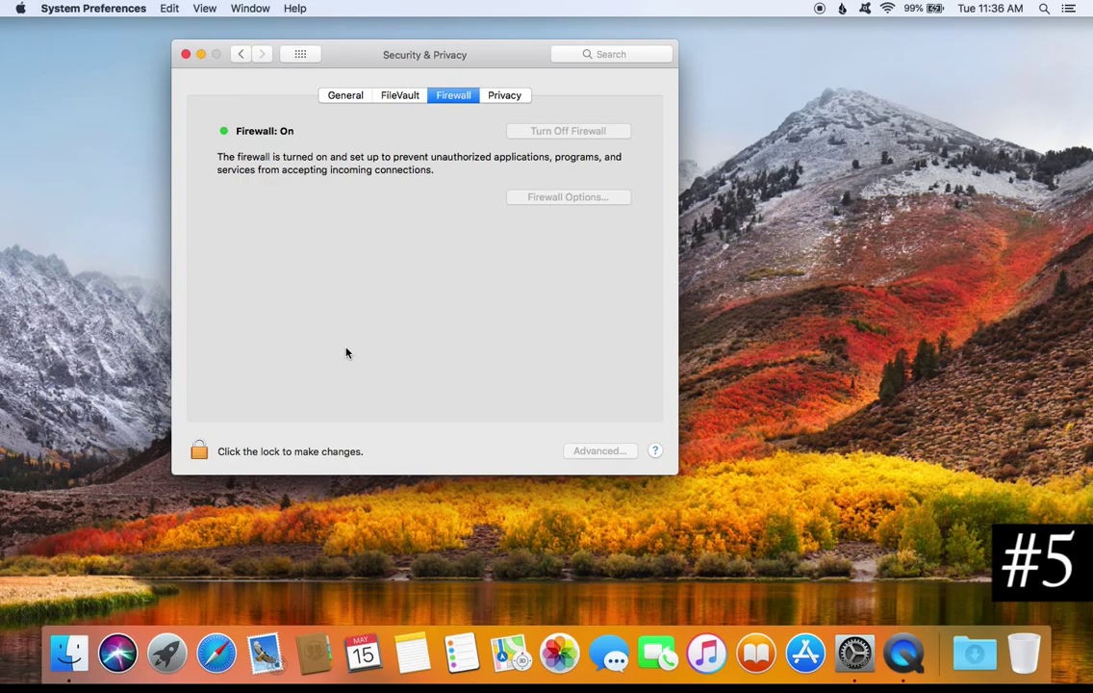
Switch to the Privacy tab, where Location Services is turned off.
click(505, 97)
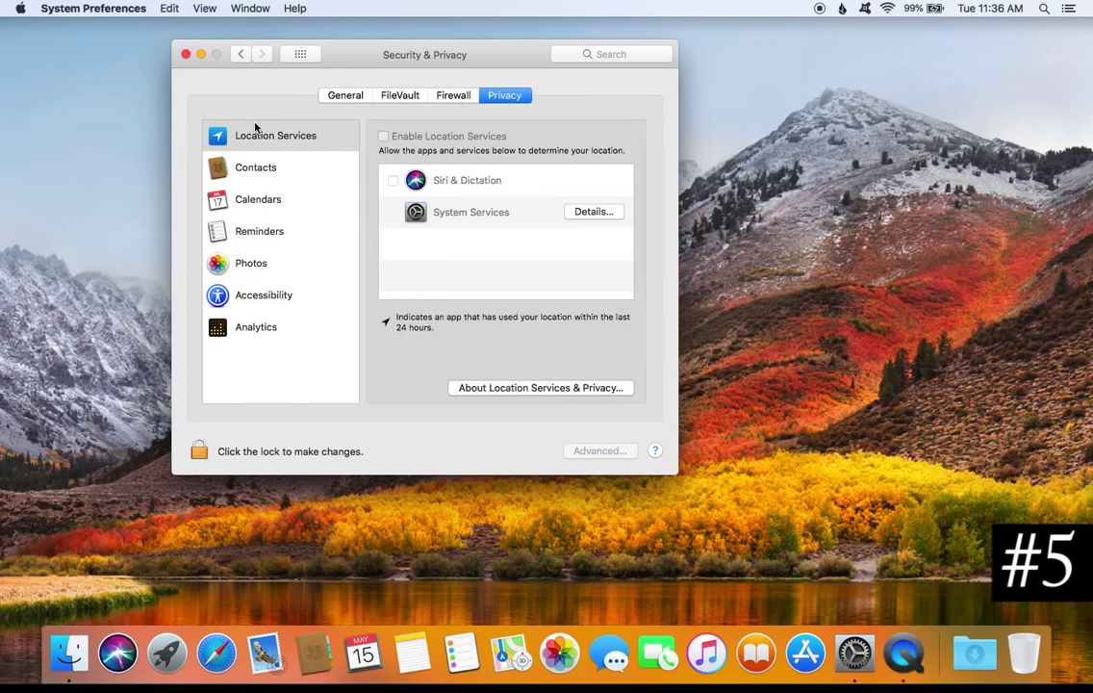
Review app access for Contacts, Calendars, Location Services, Photos and Analytics in the Privacy list.
click(253, 170)
click(248, 210)
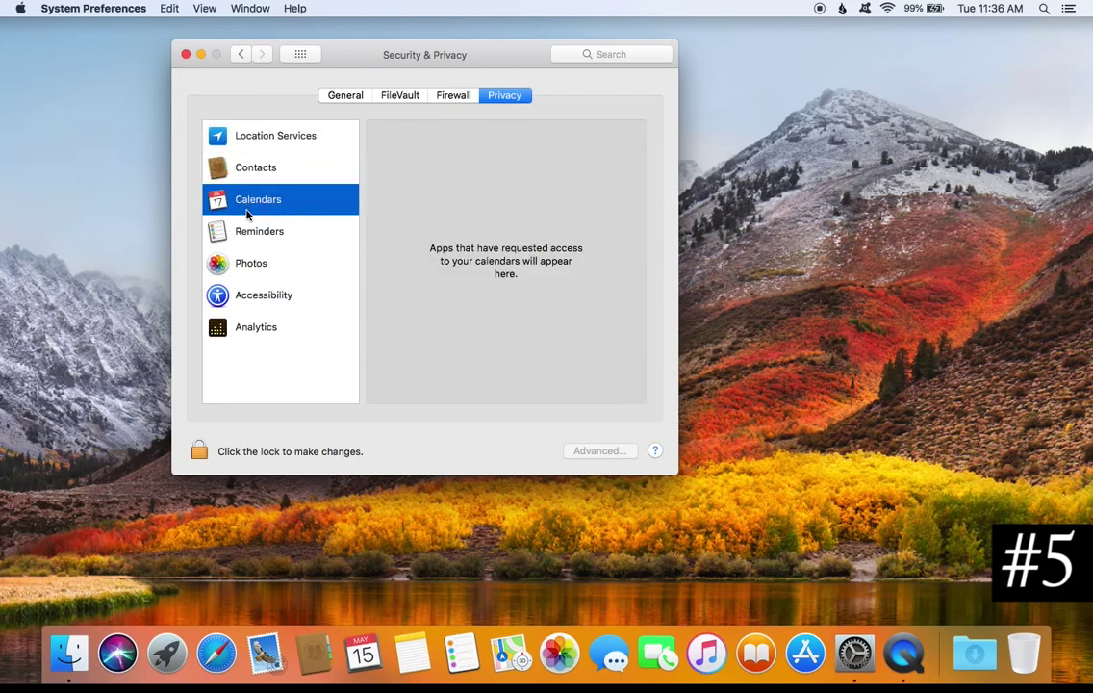
click(263, 141)
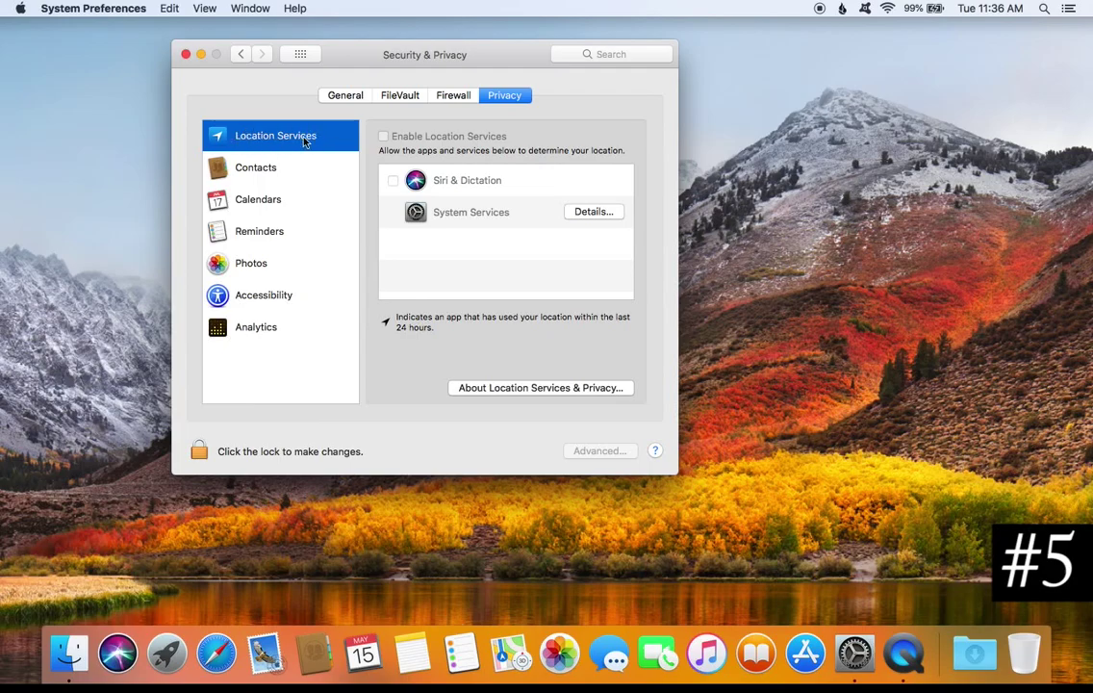
click(245, 256)
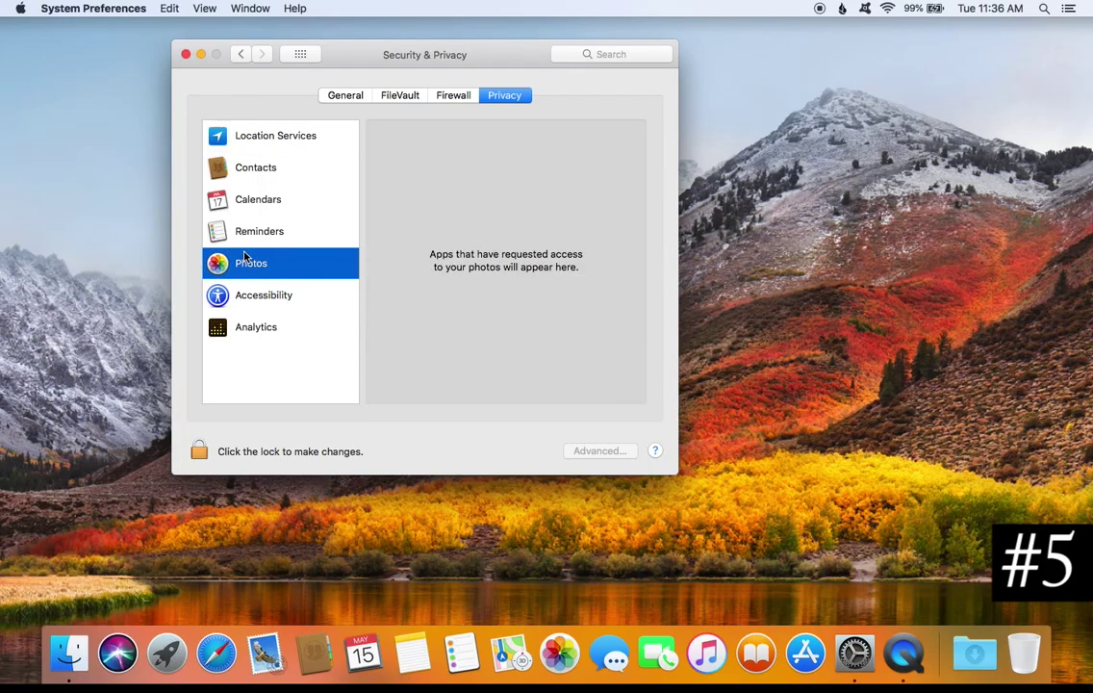
click(255, 332)
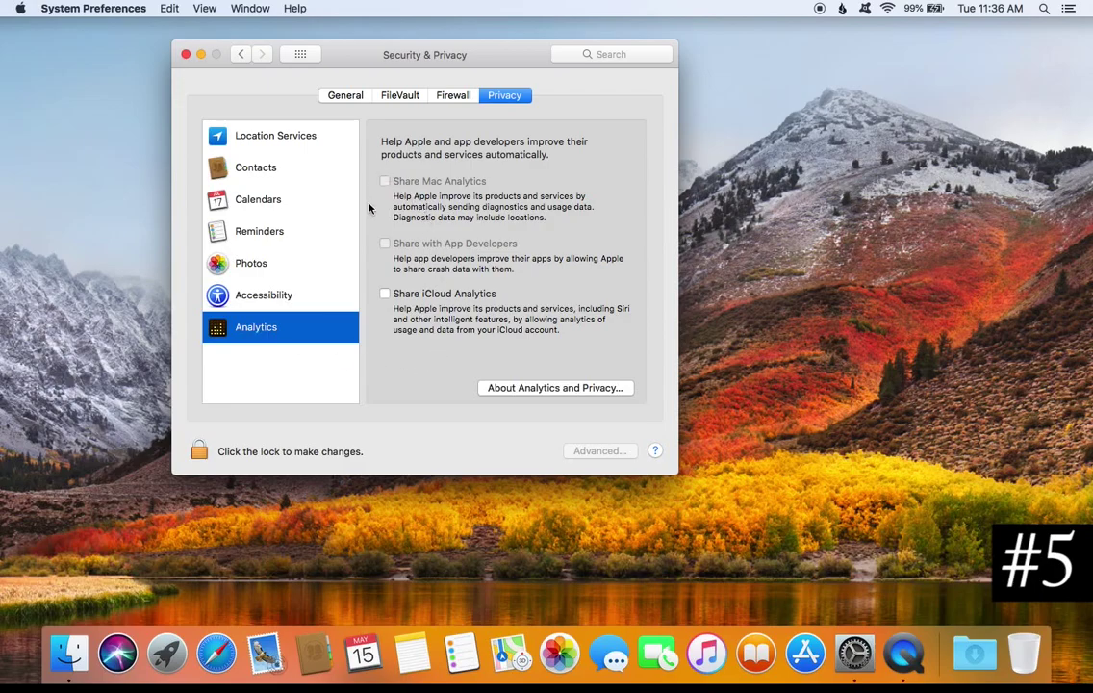
click(241, 266)
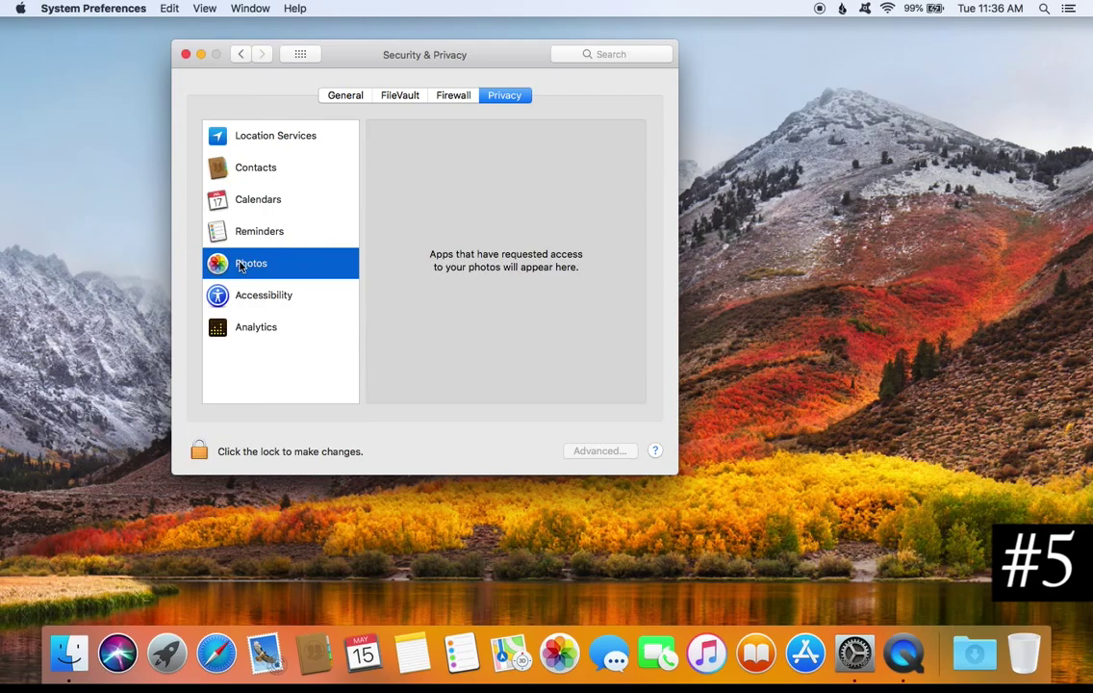
click(254, 137)
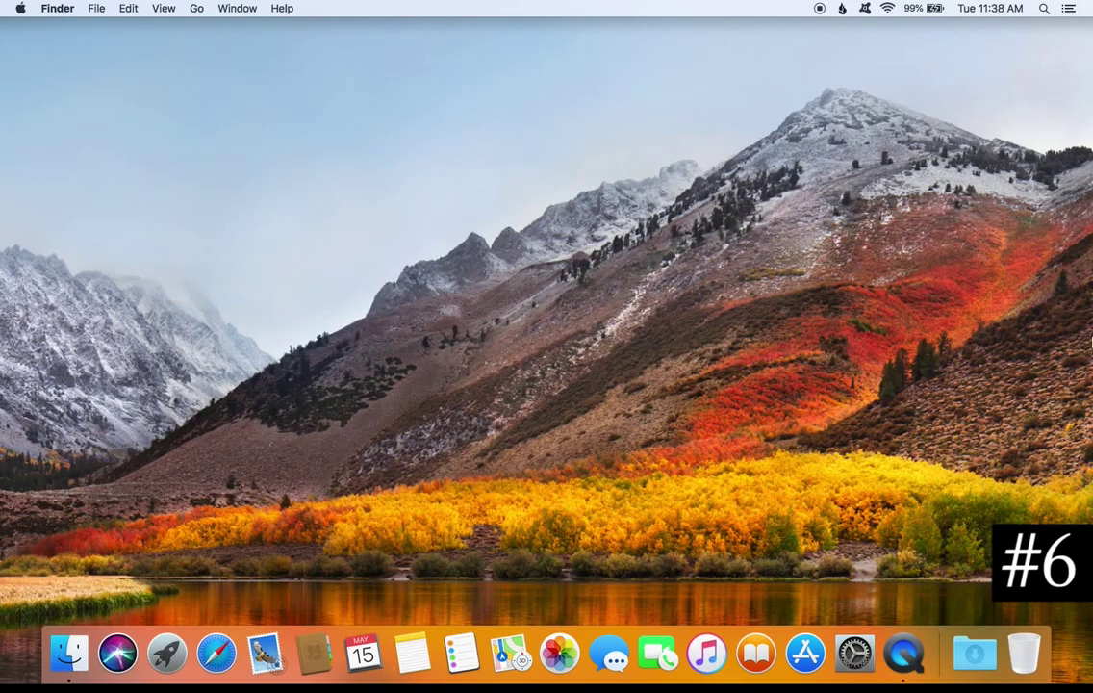
Launch the App Store from the Apple menu and check its Updates page.
click(20, 10)
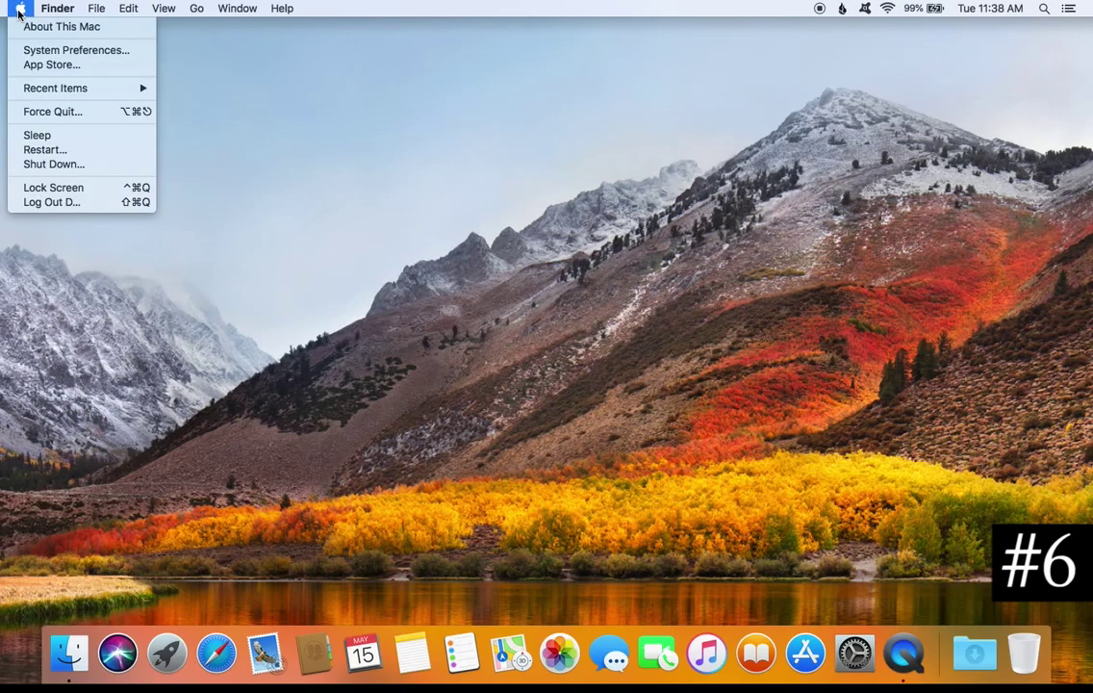
click(54, 68)
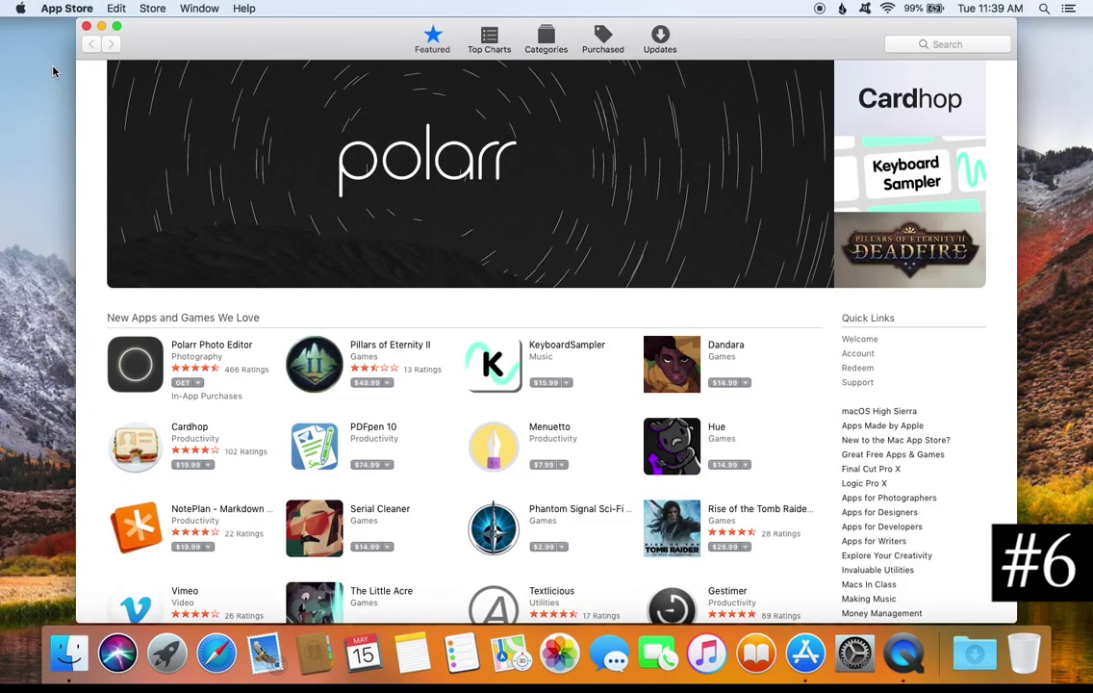
click(657, 41)
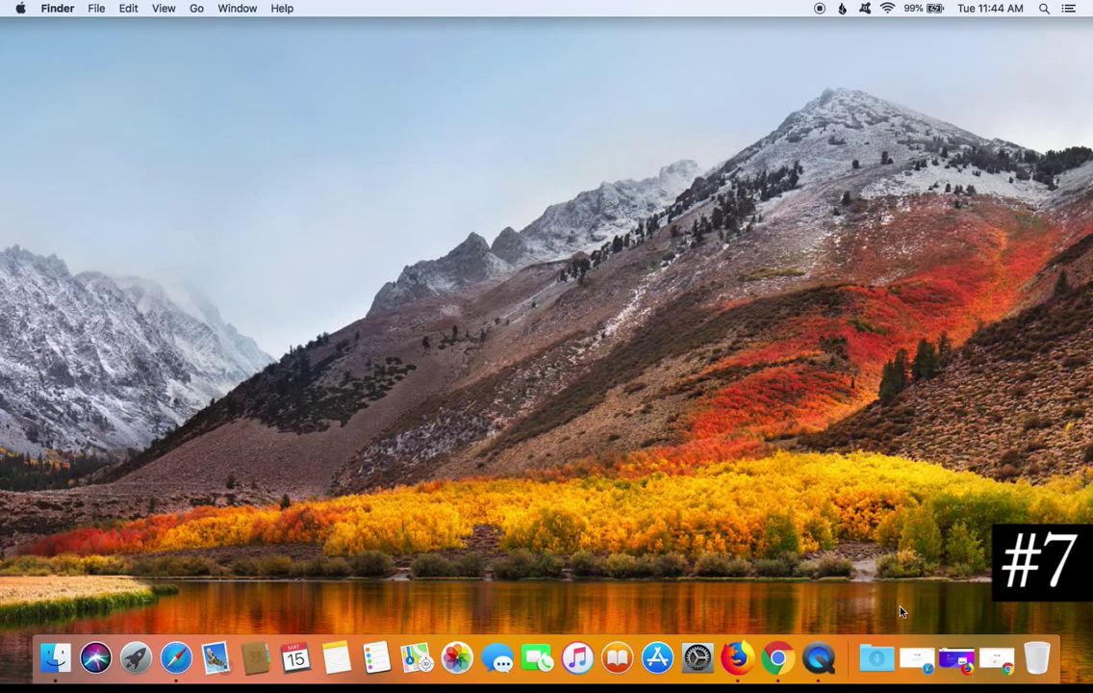
click(918, 662)
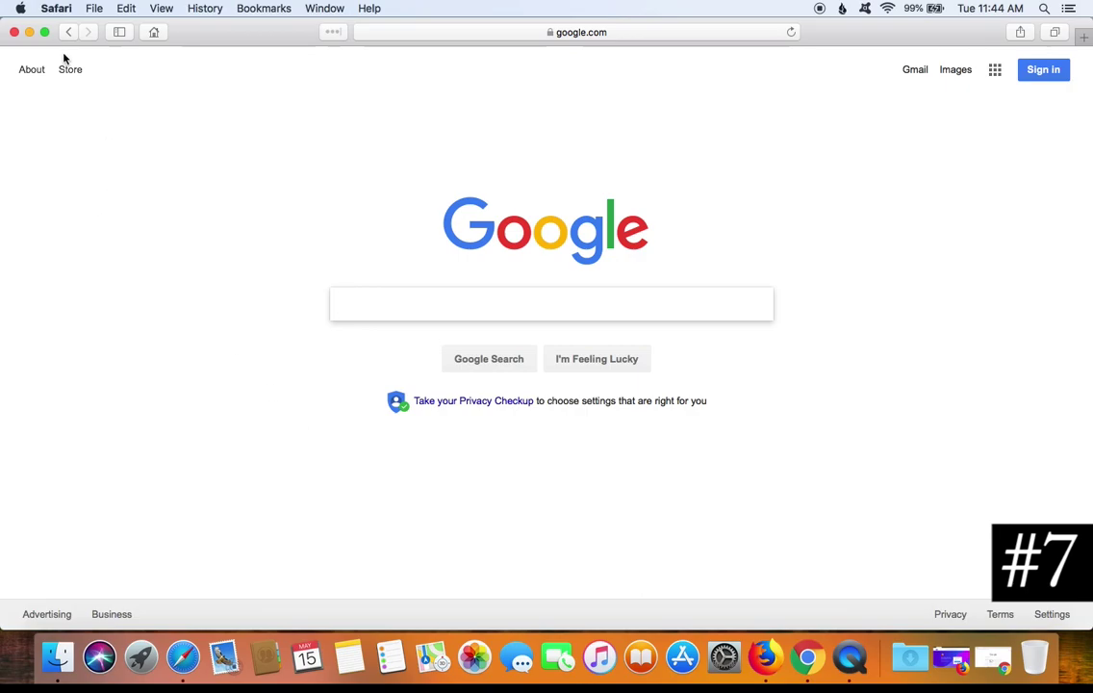
click(31, 33)
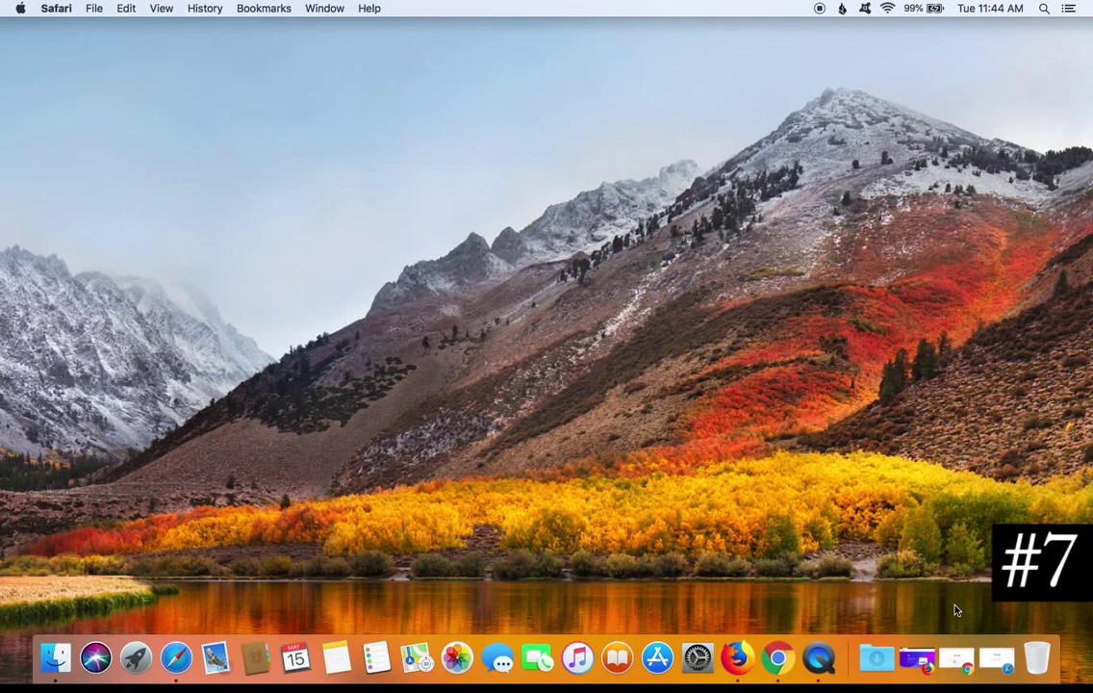
click(958, 660)
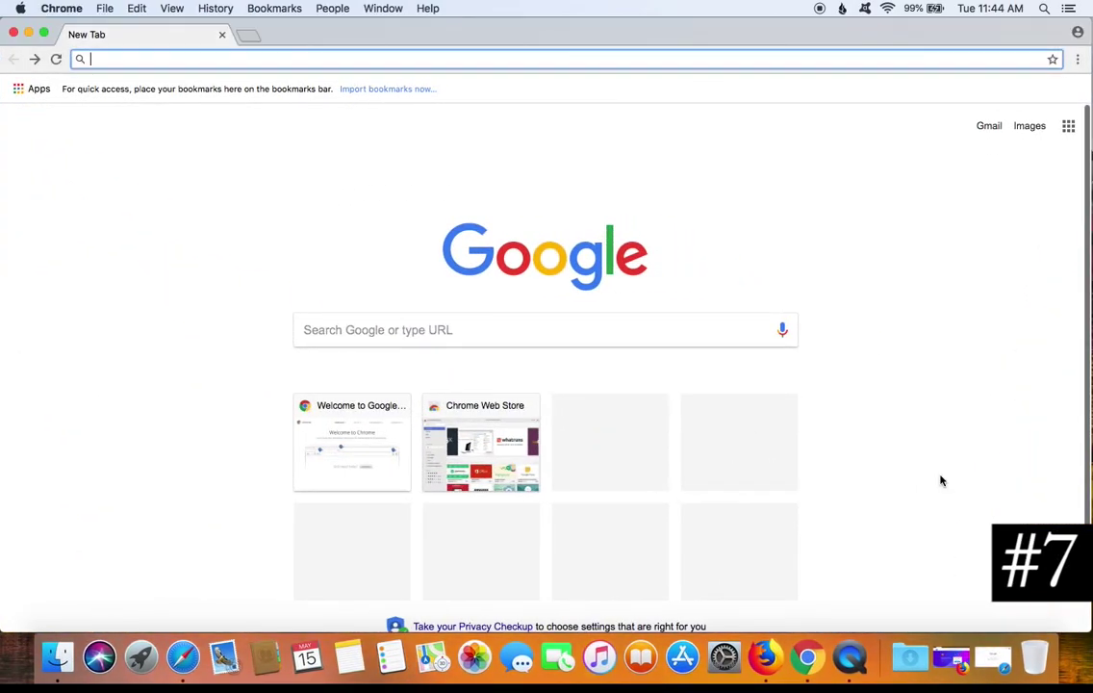
click(1078, 61)
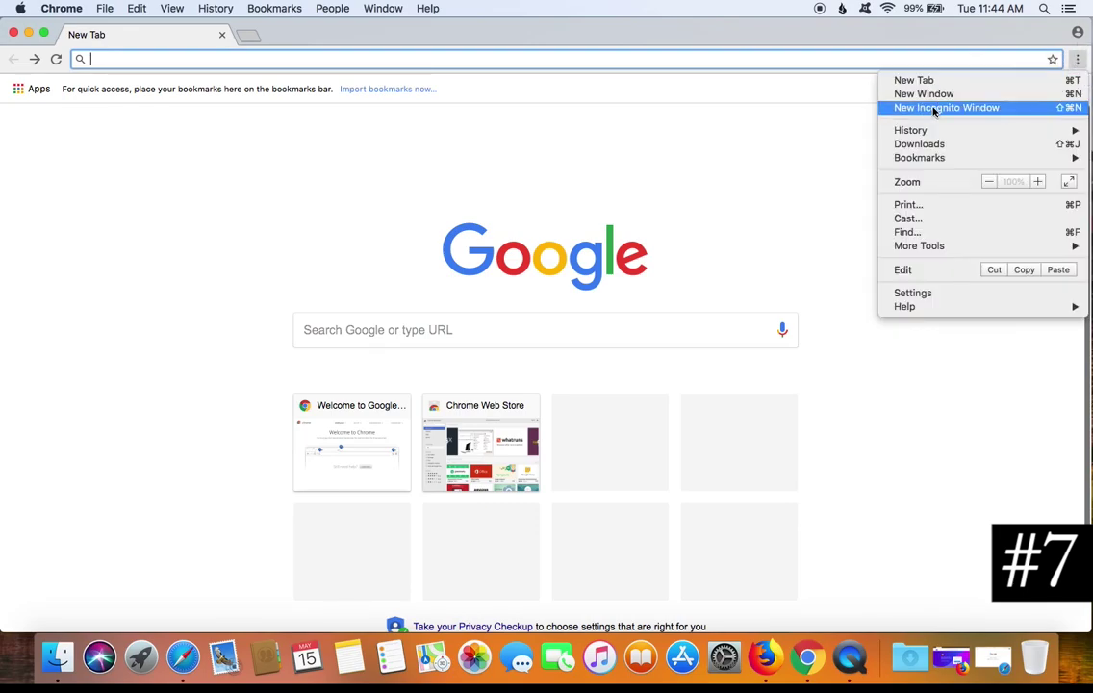
mouse_move(907, 310)
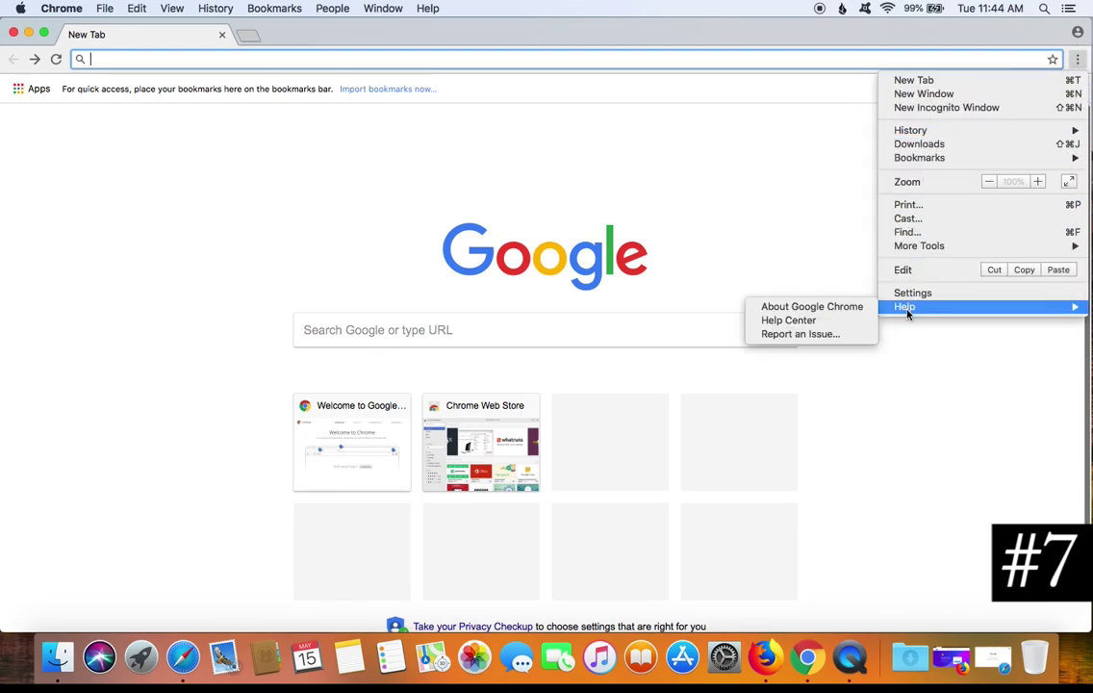
click(812, 308)
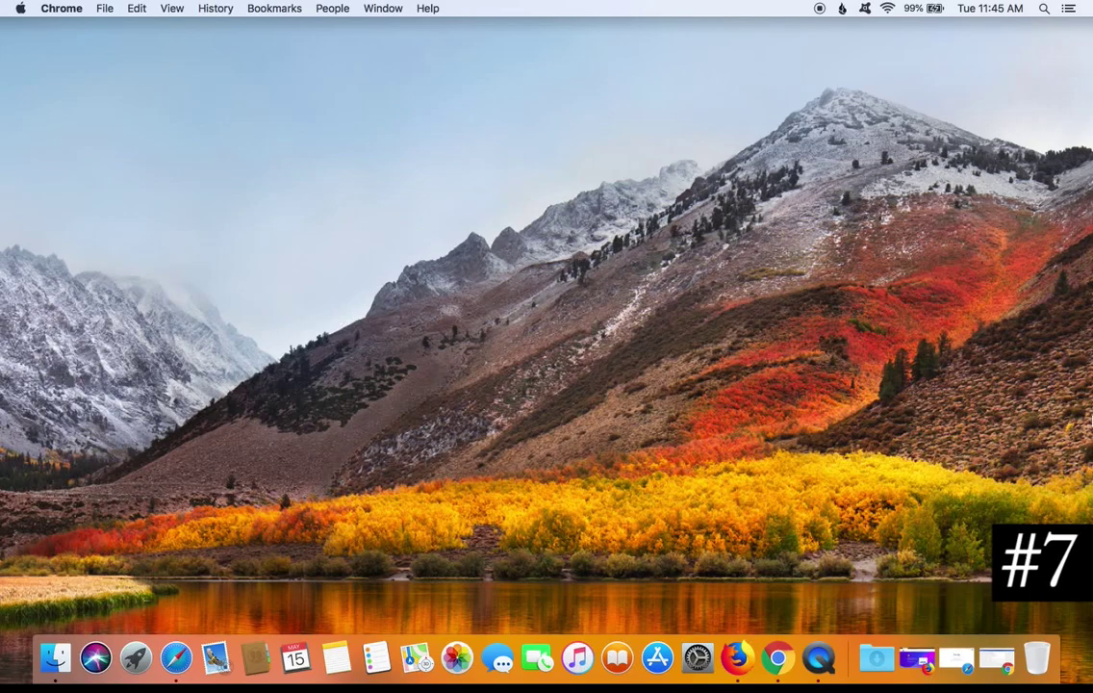
Restore Firefox from the Dock and check its version in About Firefox.
click(916, 658)
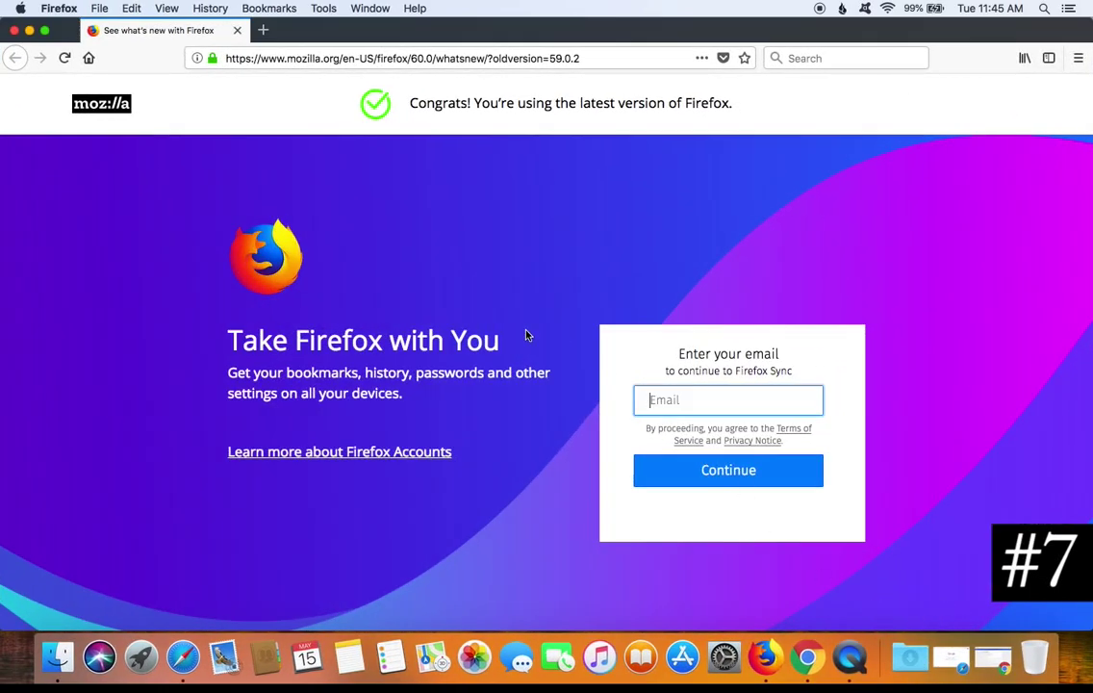
click(59, 8)
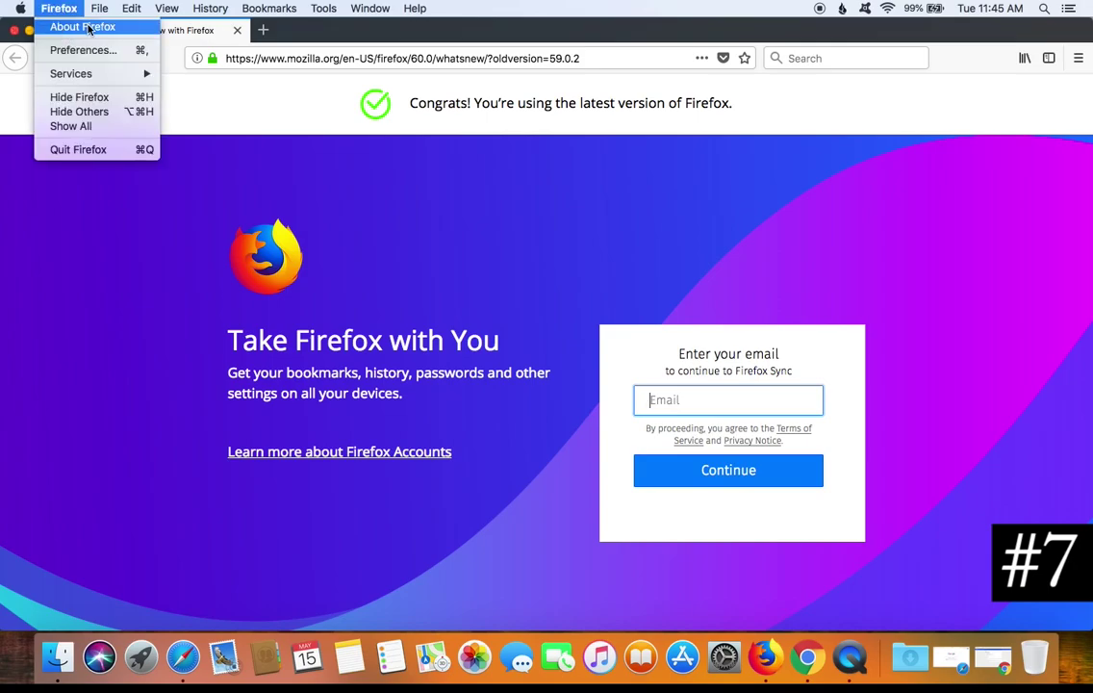
click(94, 28)
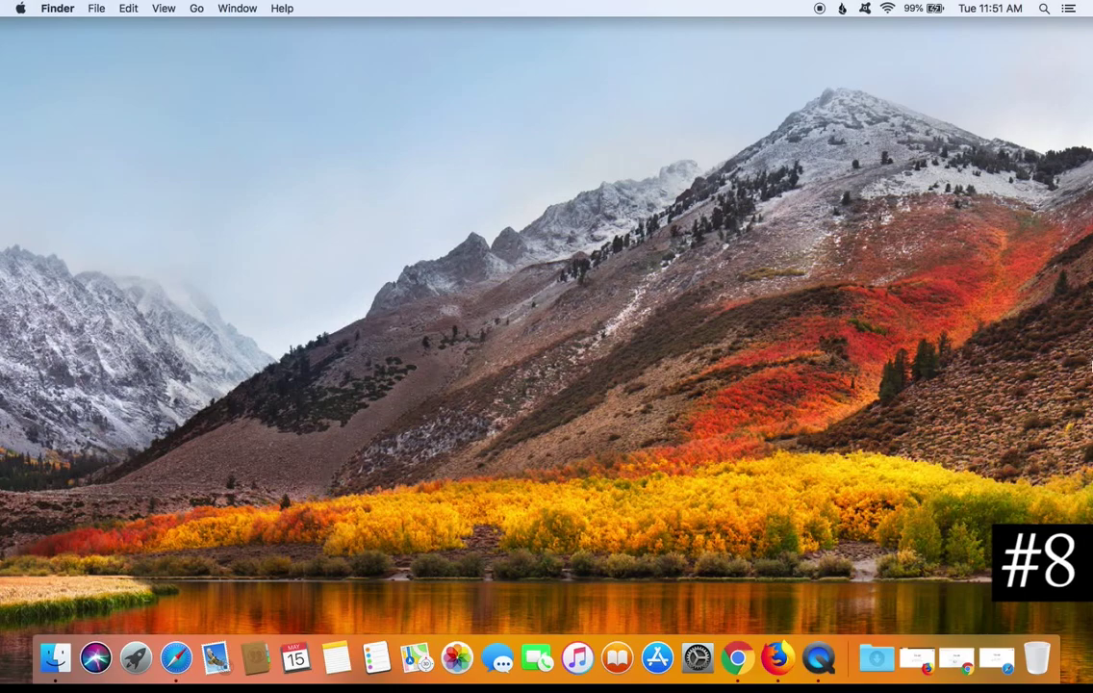
Restore Safari and open Preferences to the Extensions list.
click(996, 662)
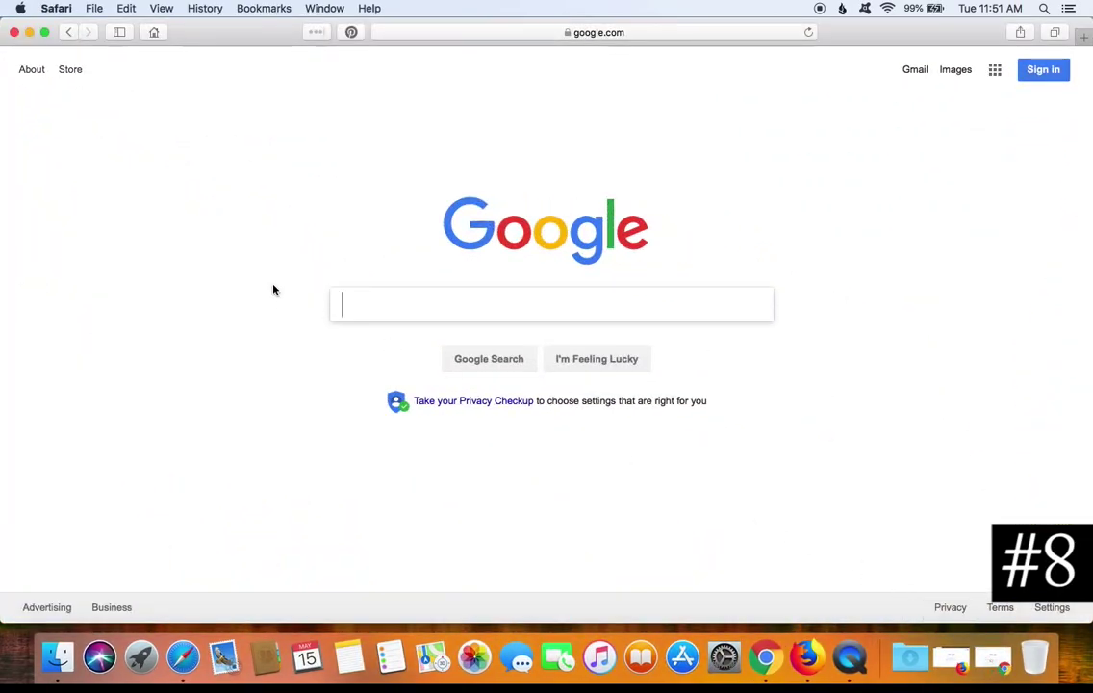
click(57, 8)
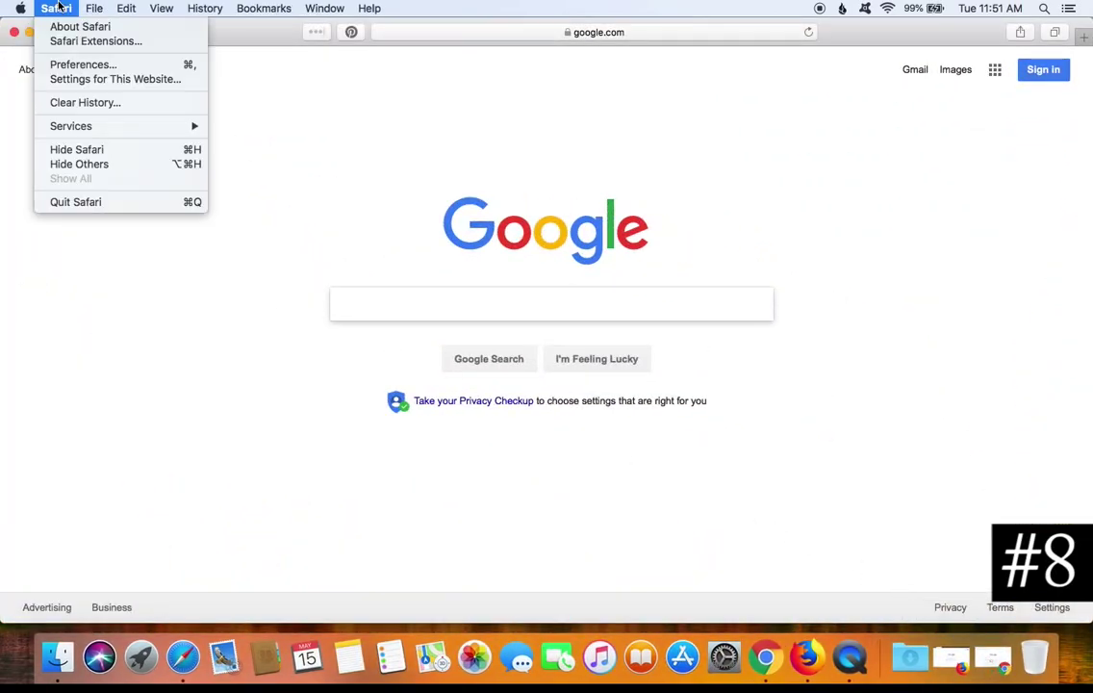
click(64, 65)
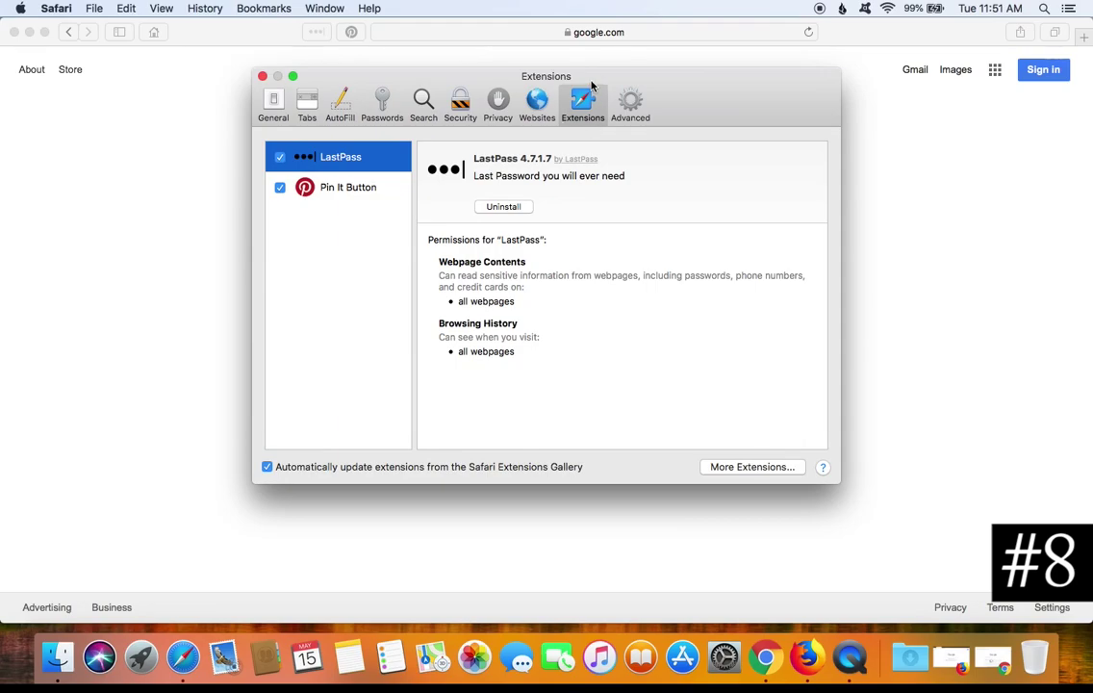
Compare LastPass and Pin It Button details, ending on Pin It Button 1.37.01's permissions.
click(329, 187)
click(334, 166)
click(334, 187)
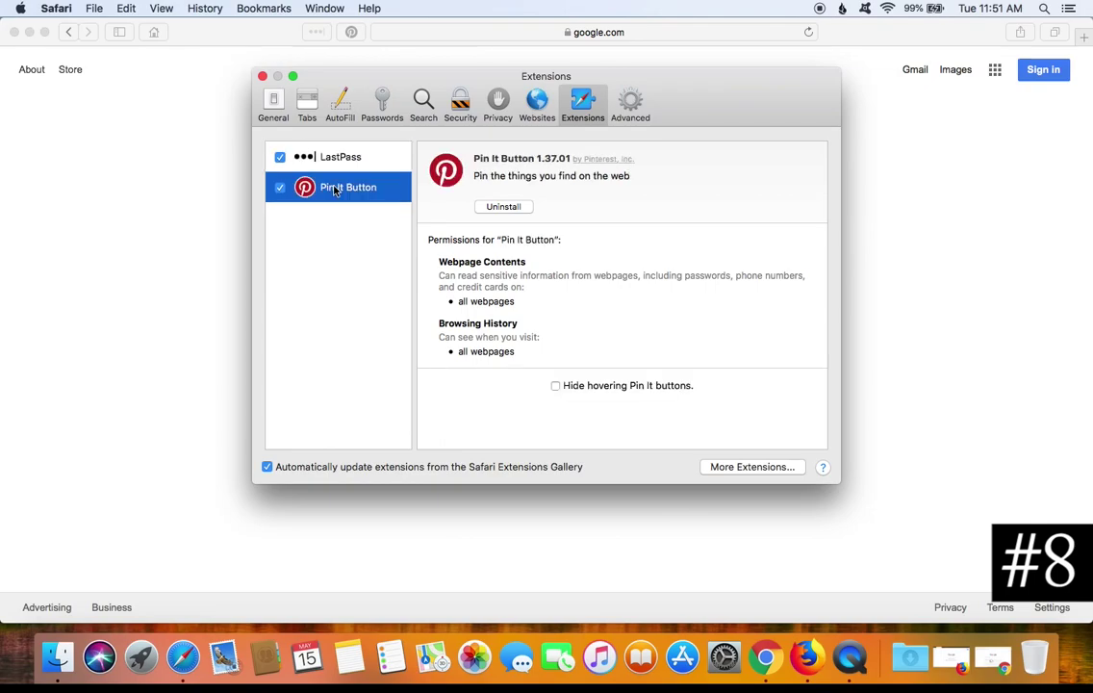
click(345, 160)
click(345, 196)
click(332, 157)
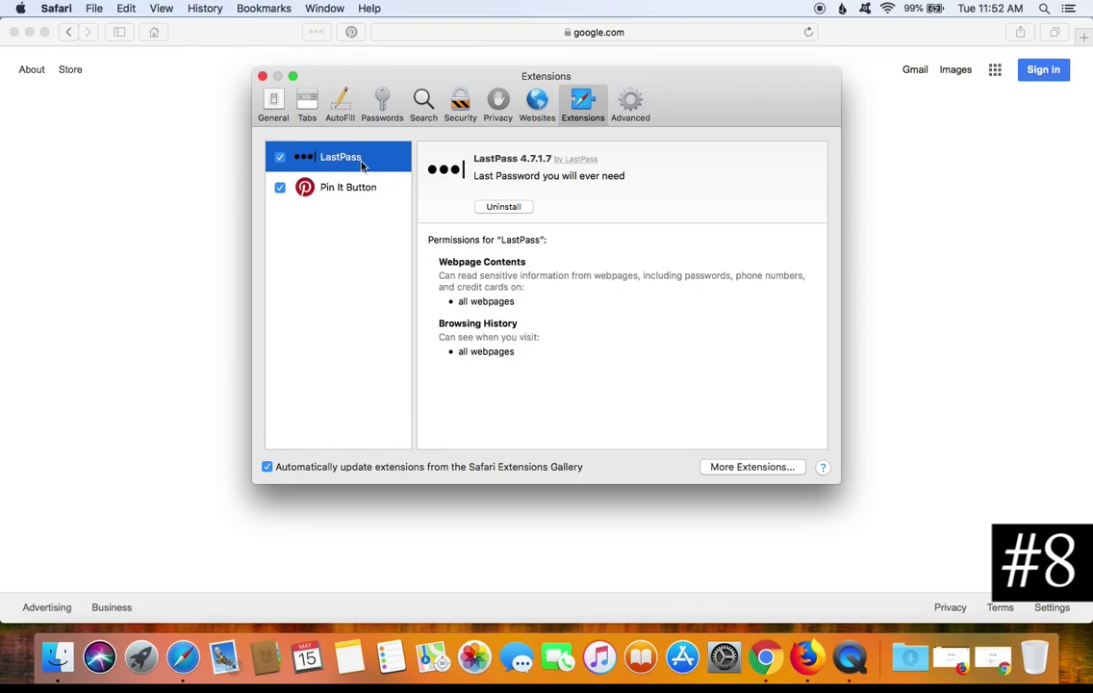
click(345, 187)
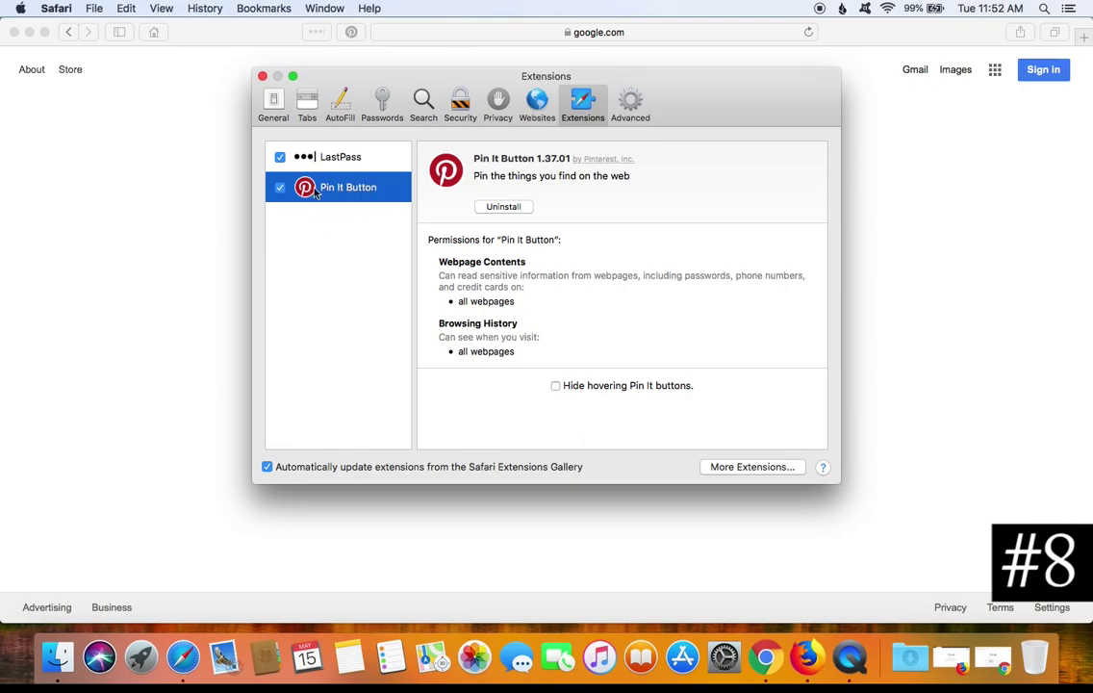
Uninstall Pin It Button, then toggle LastPass 4.7.1.7 off and back on.
click(500, 210)
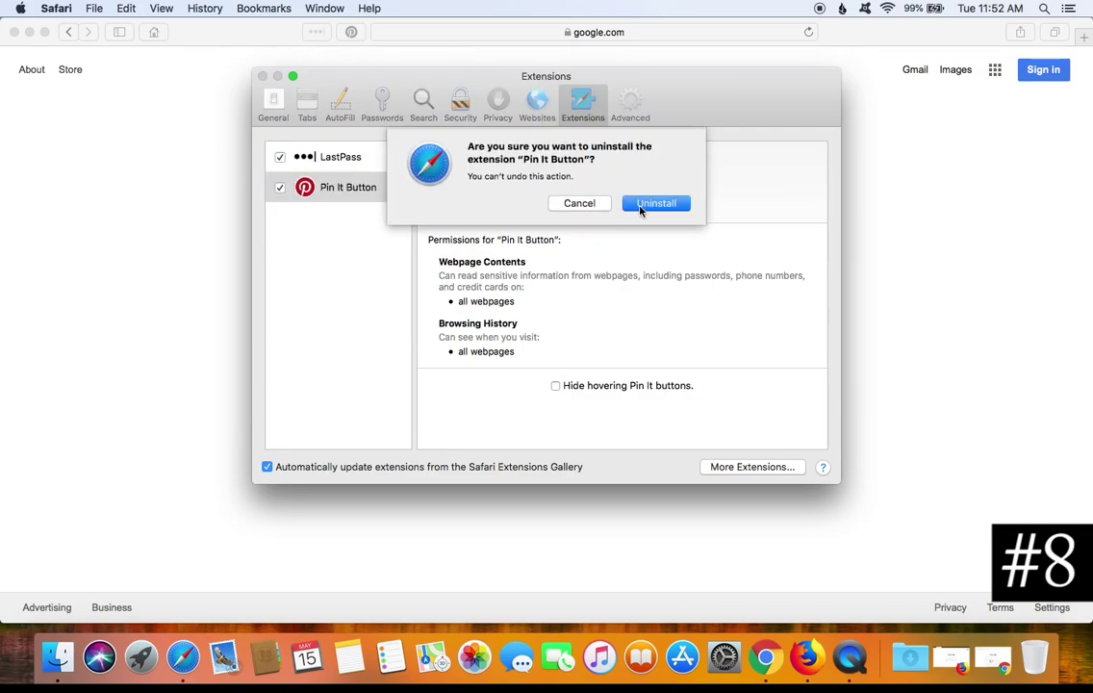
click(653, 205)
click(277, 159)
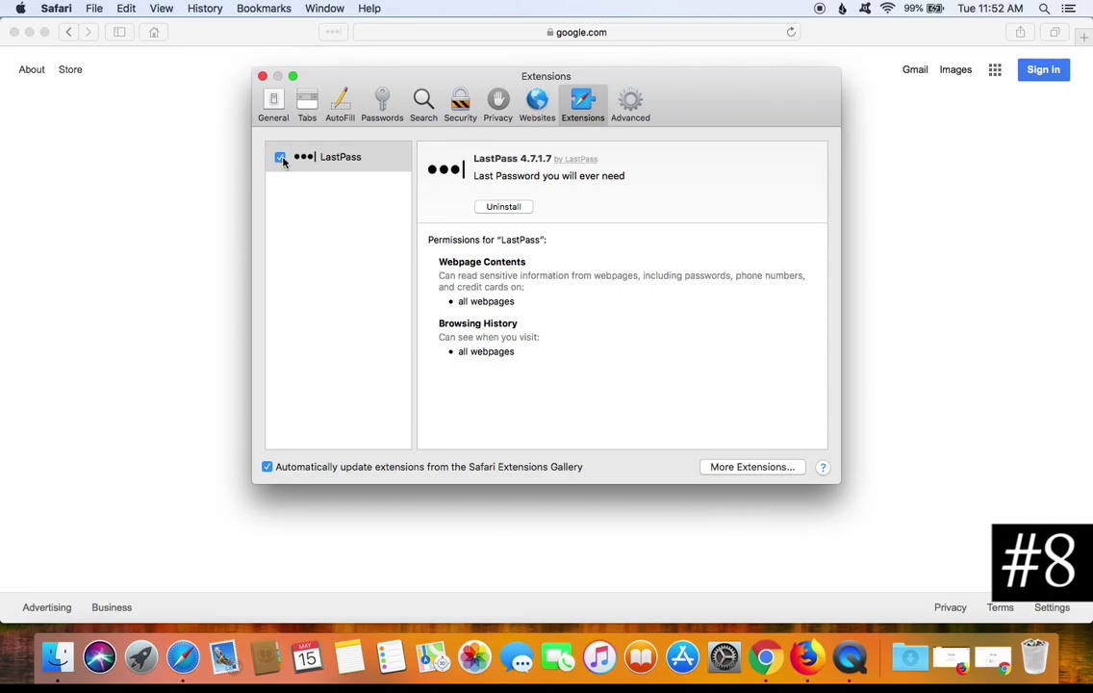
click(280, 158)
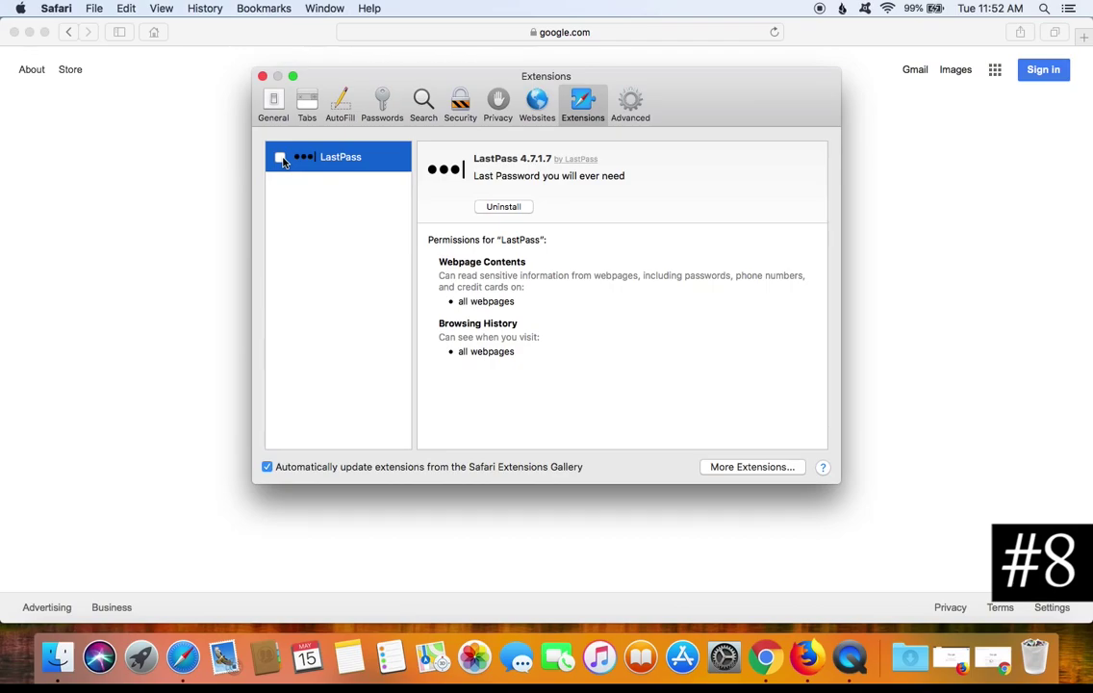
click(280, 158)
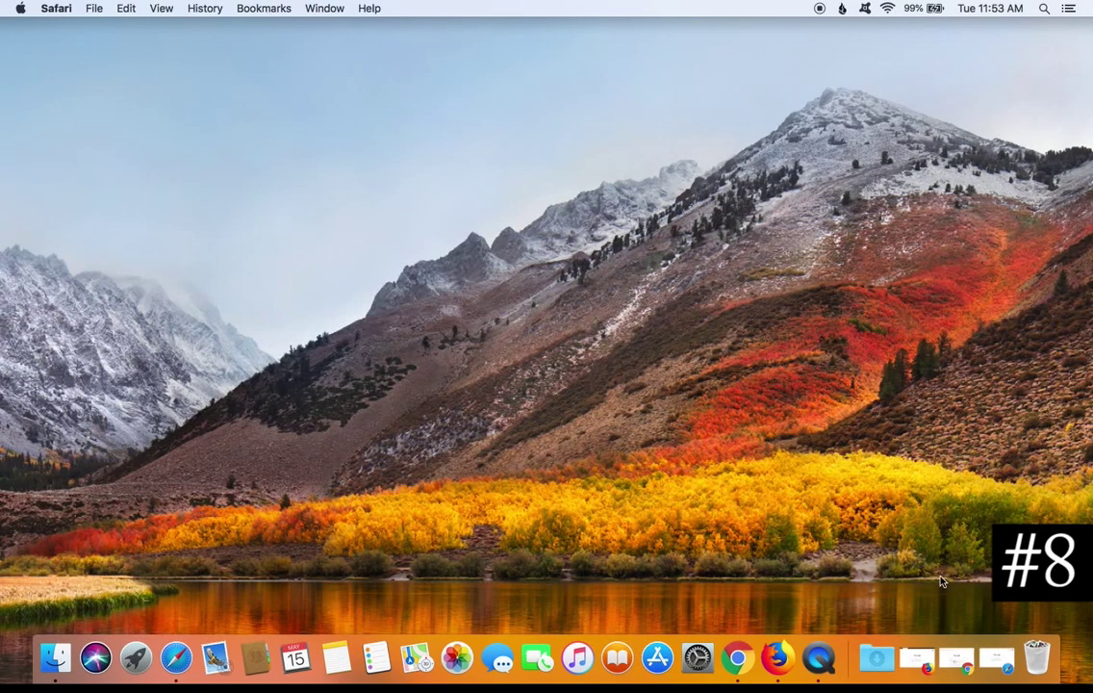
Restore Chrome and open More Tools > Extensions from the three-dot menu.
click(958, 658)
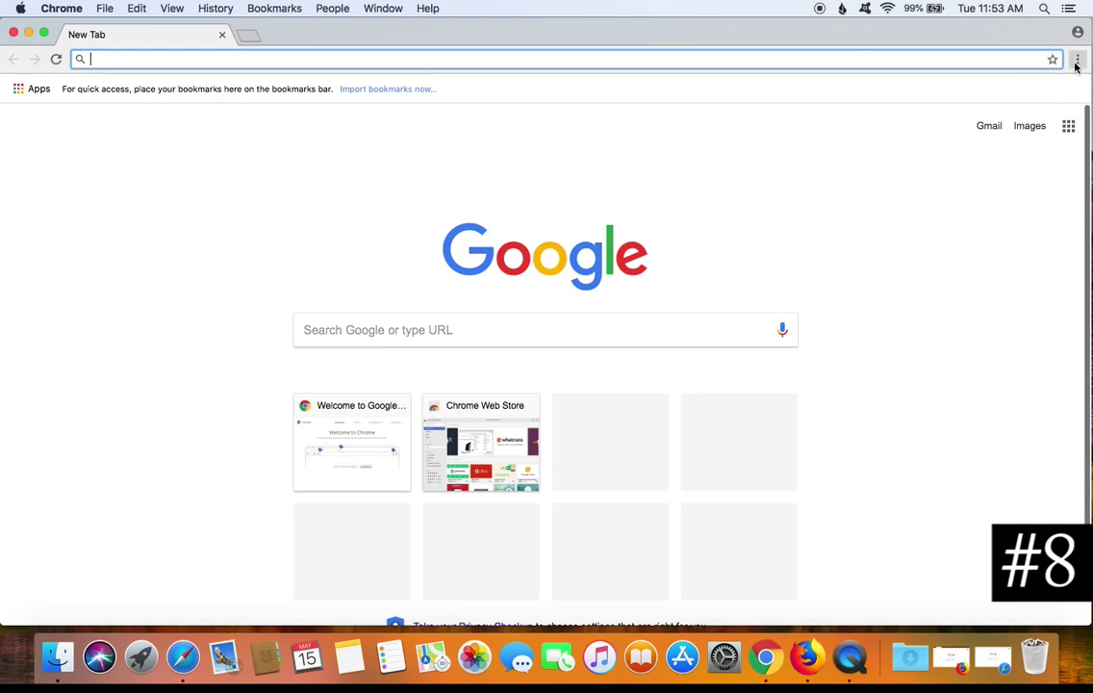
click(1077, 61)
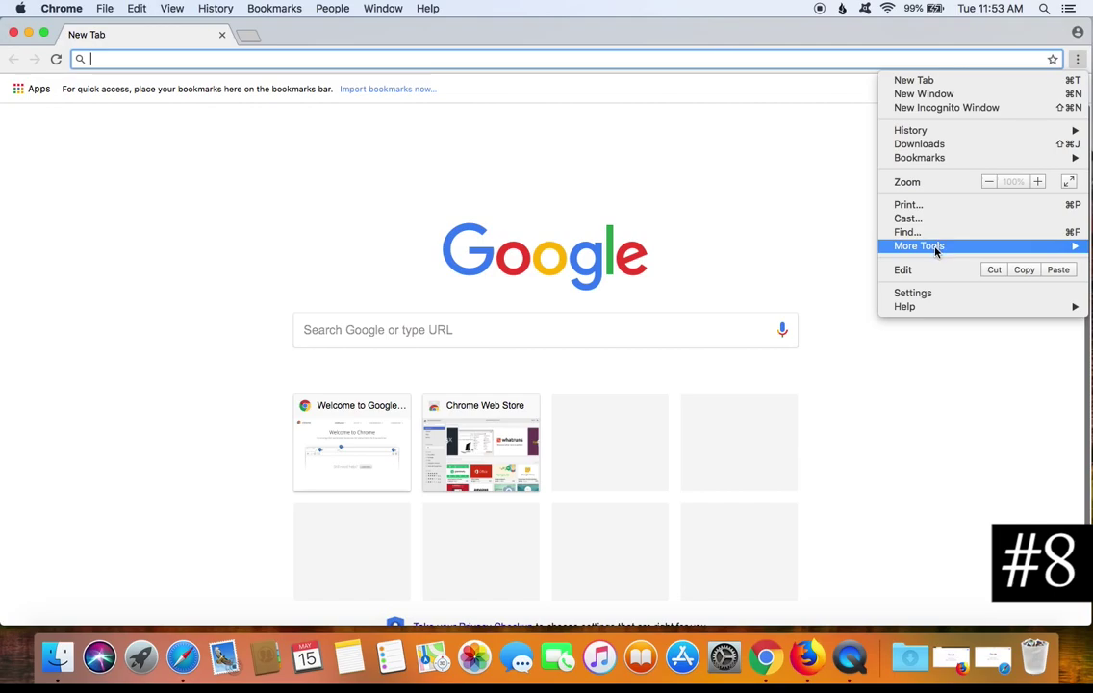
mouse_move(934, 254)
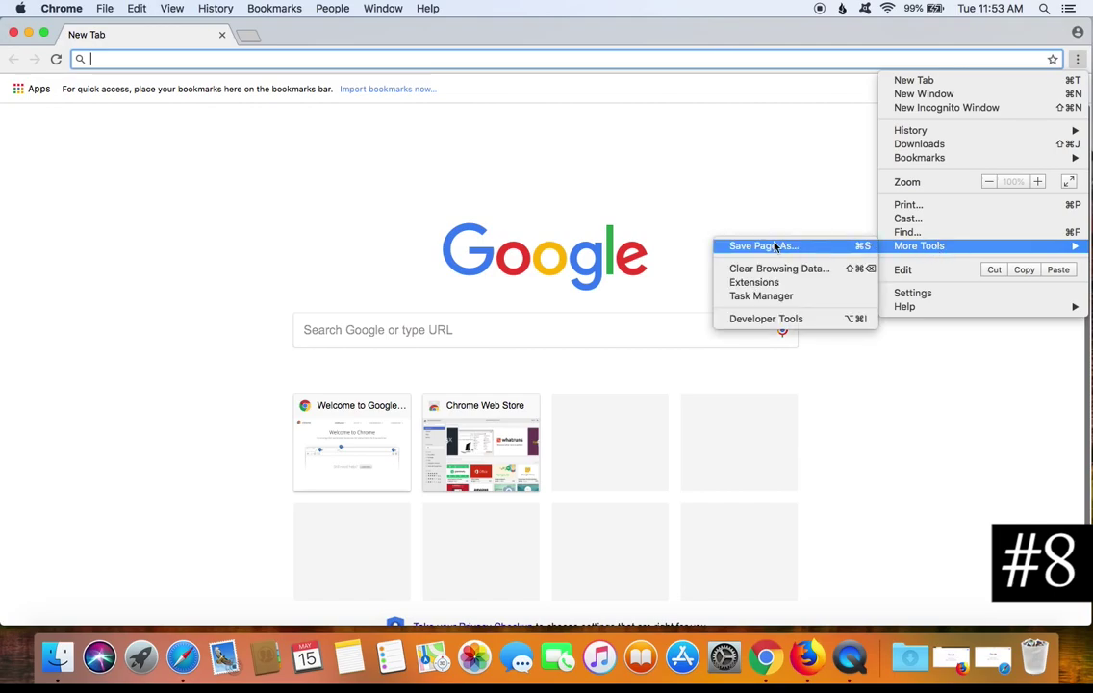
click(758, 284)
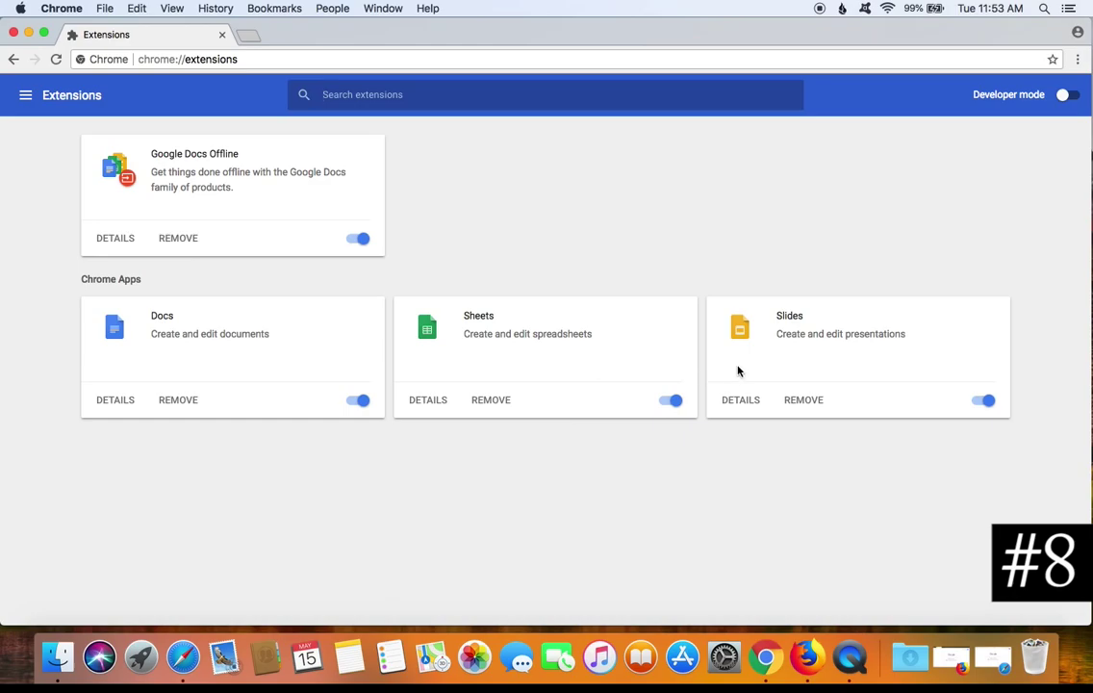
Disable Google Docs Offline and the Docs, Sheets and Slides apps in Chrome, then minimize Chrome.
click(362, 239)
click(360, 401)
click(671, 401)
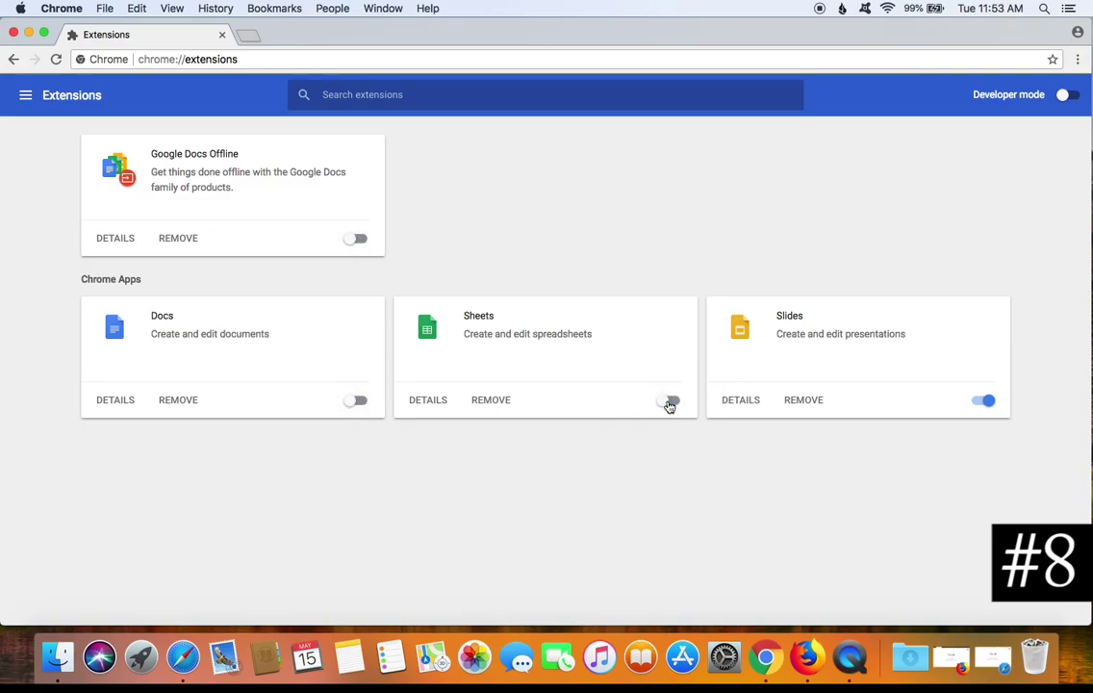
click(986, 402)
key(super+m)
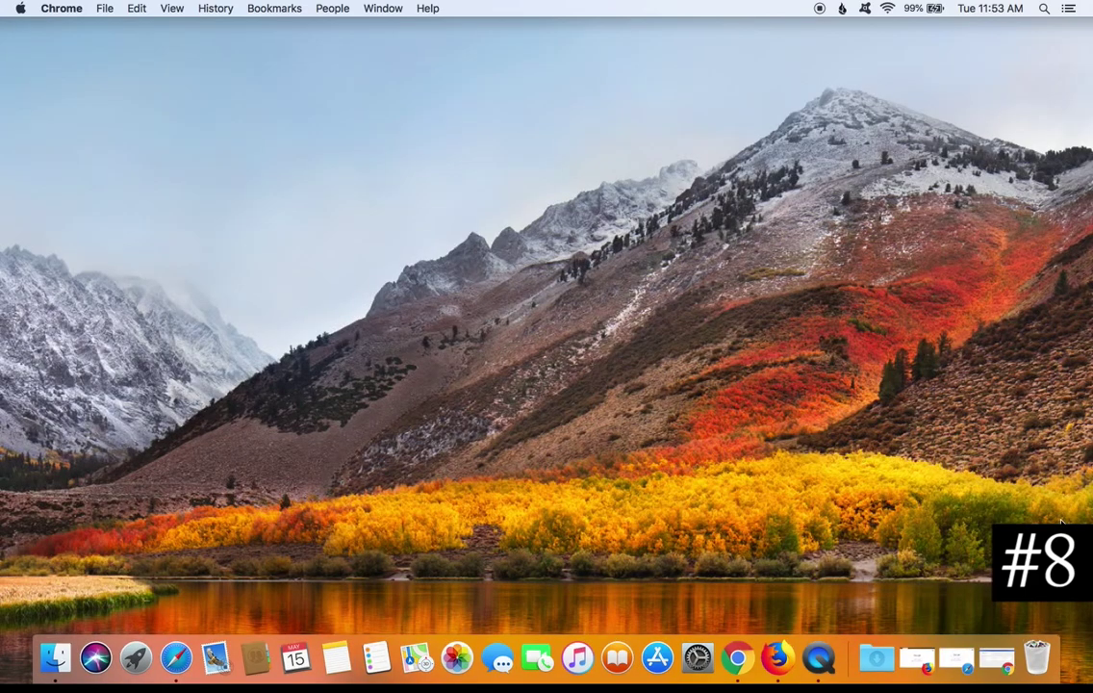
Bring Firefox back from the Dock and open its Add-ons Manager from the main menu.
click(918, 658)
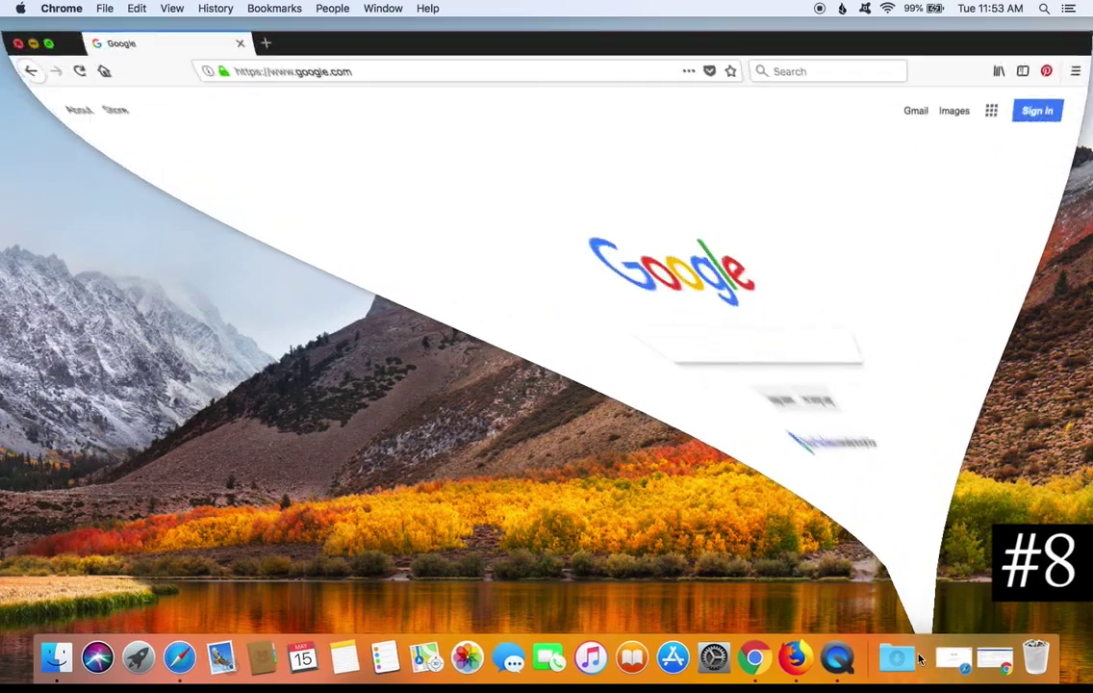
click(1080, 60)
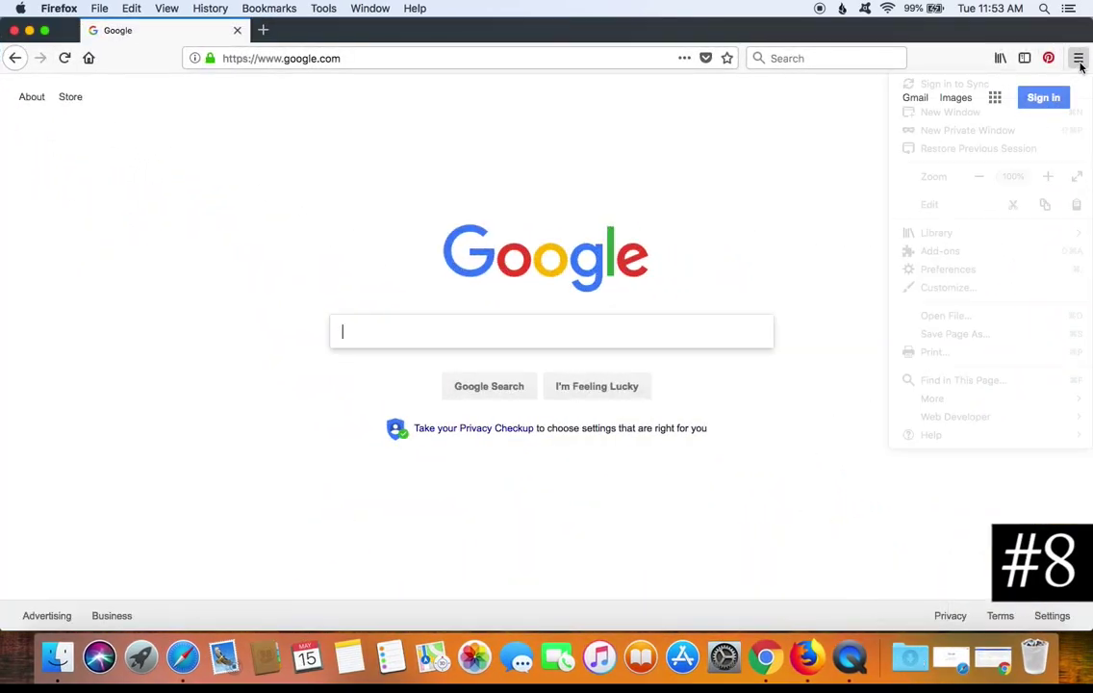
click(932, 253)
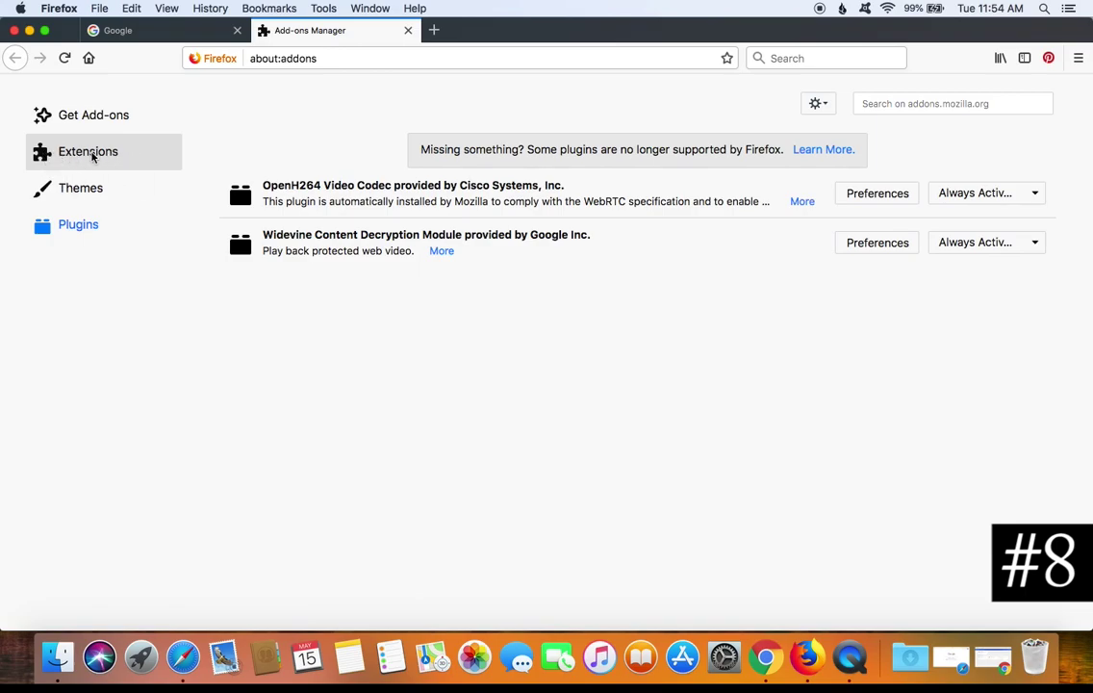
Show the installed Firefox extensions and check all add-ons for updates.
click(90, 158)
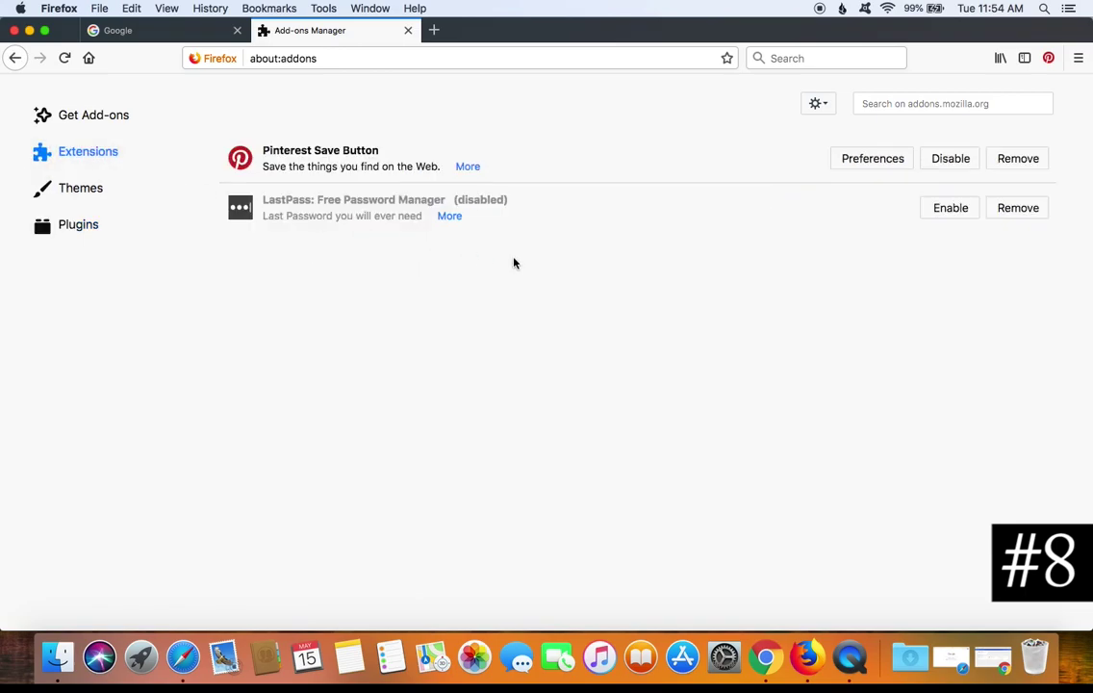
click(815, 106)
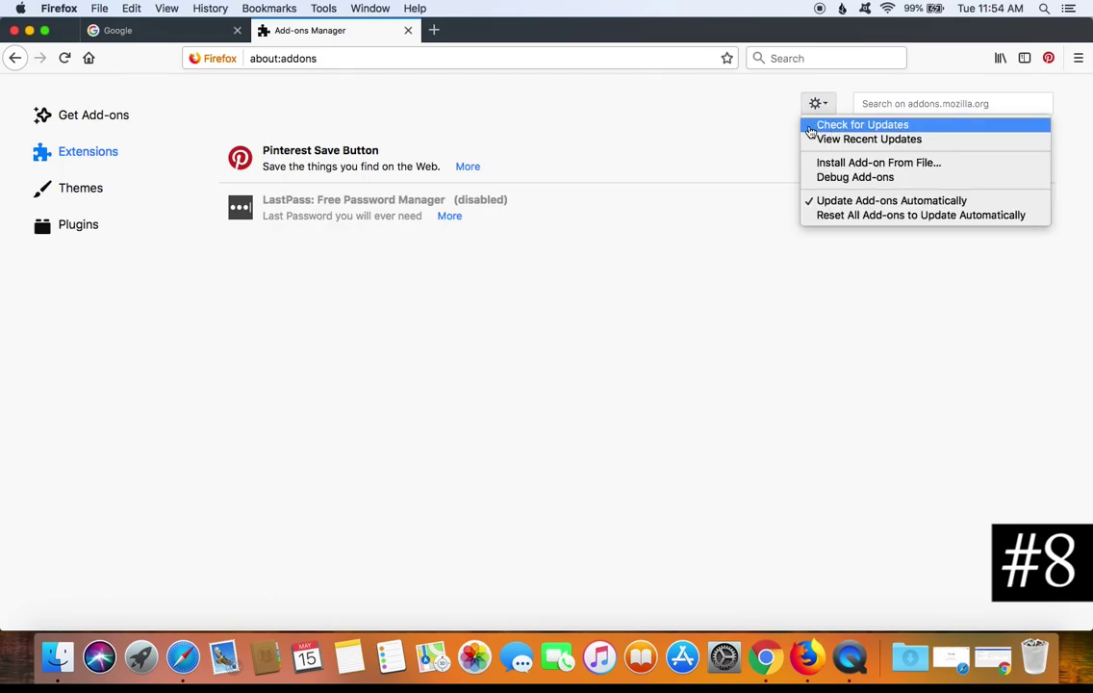
click(822, 127)
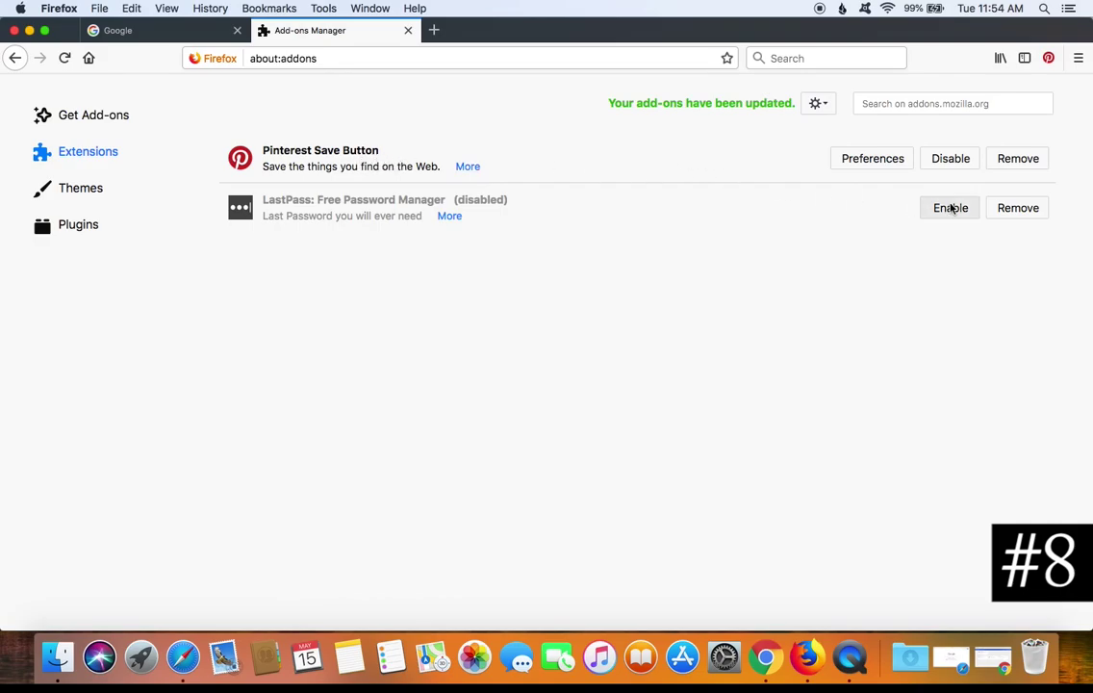
Remove the Pinterest Save Button extension and leave LastPass: Free Password Manager disabled.
click(1019, 159)
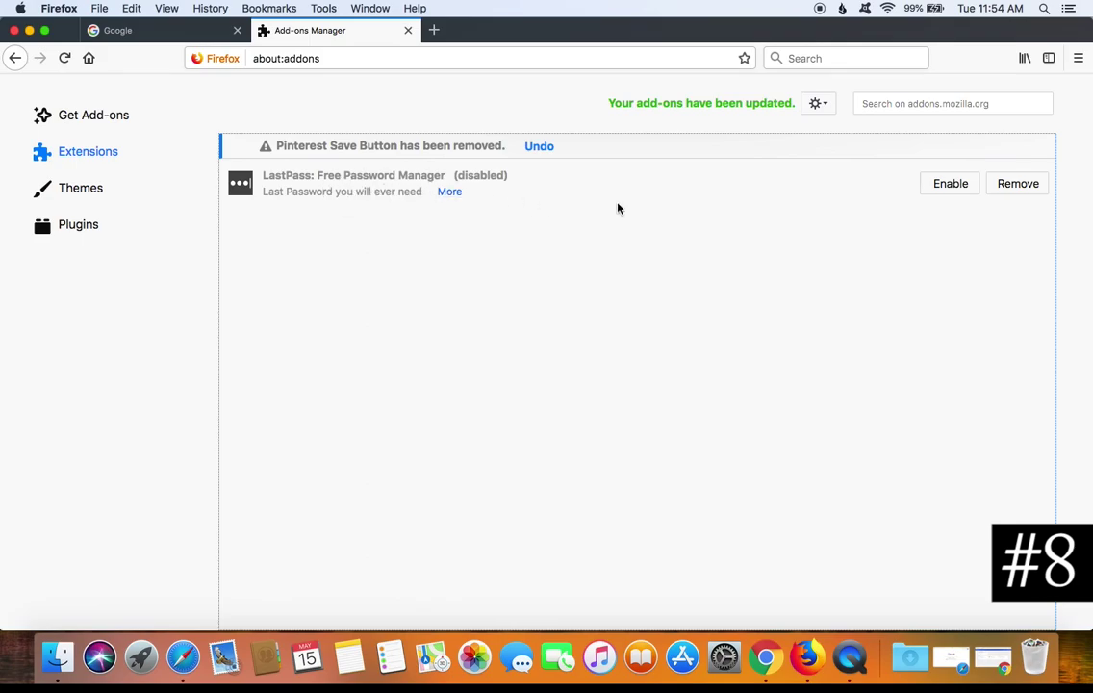
click(950, 187)
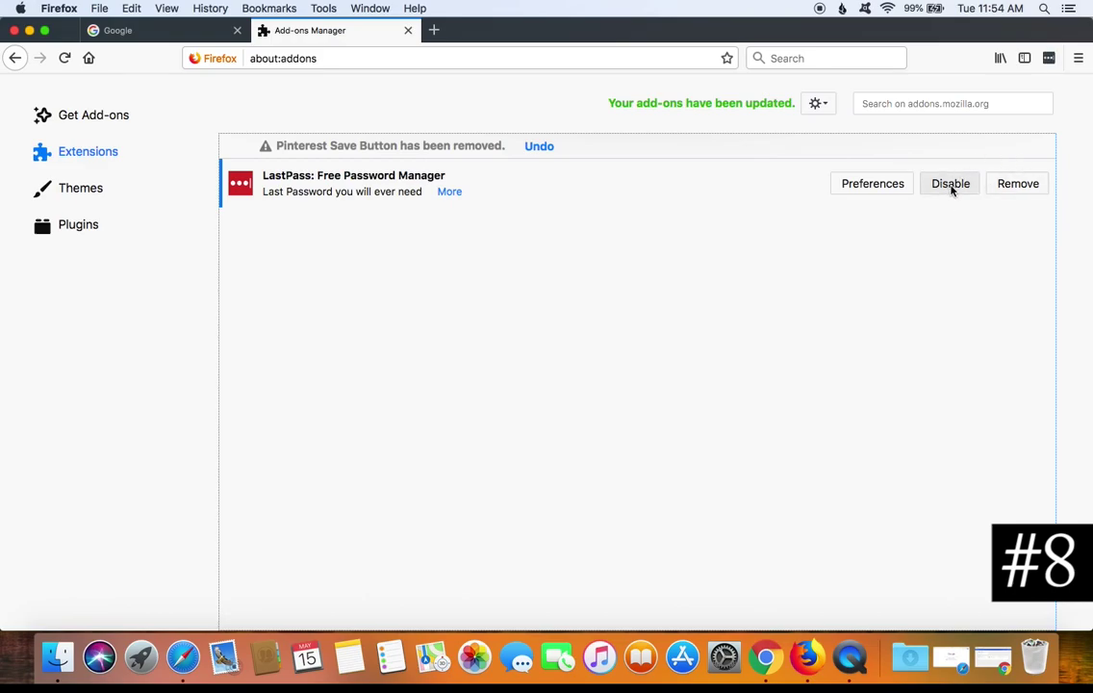
click(948, 186)
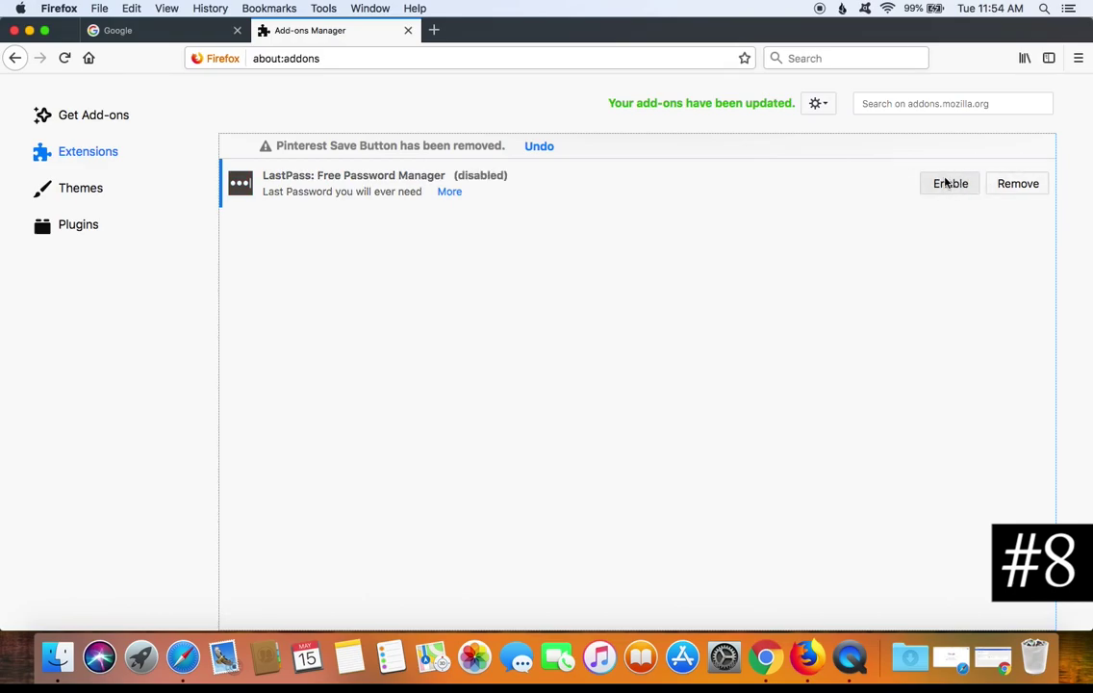
List the OpenH264 and Widevine plugins and keep OpenH264 on Always Activate.
click(47, 228)
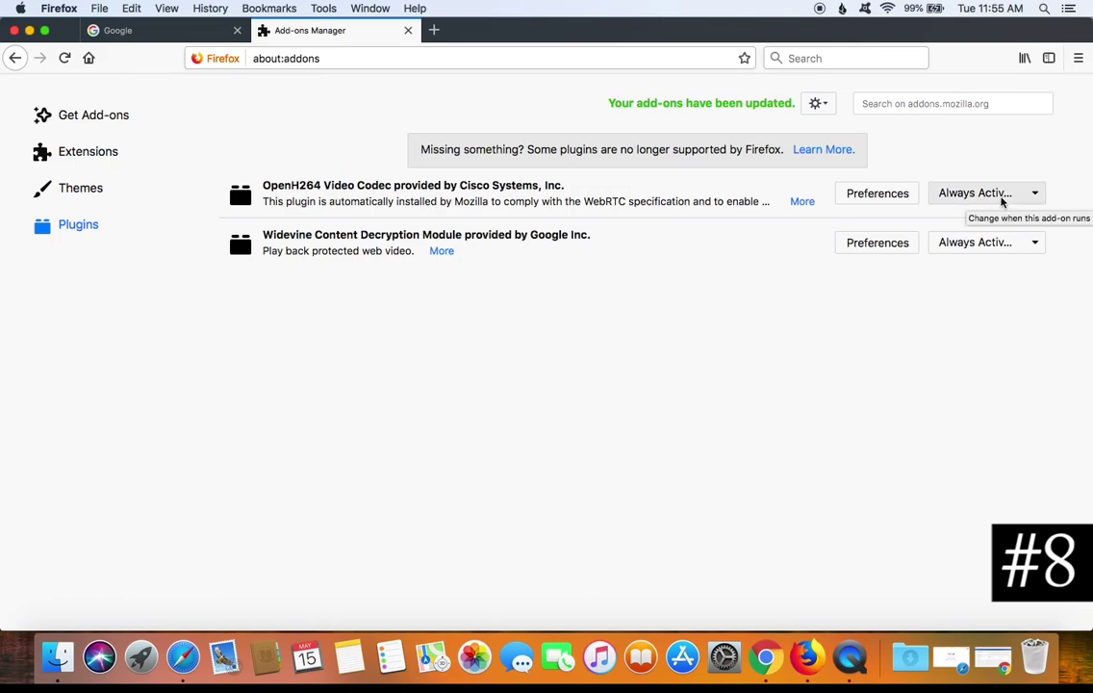
click(1002, 201)
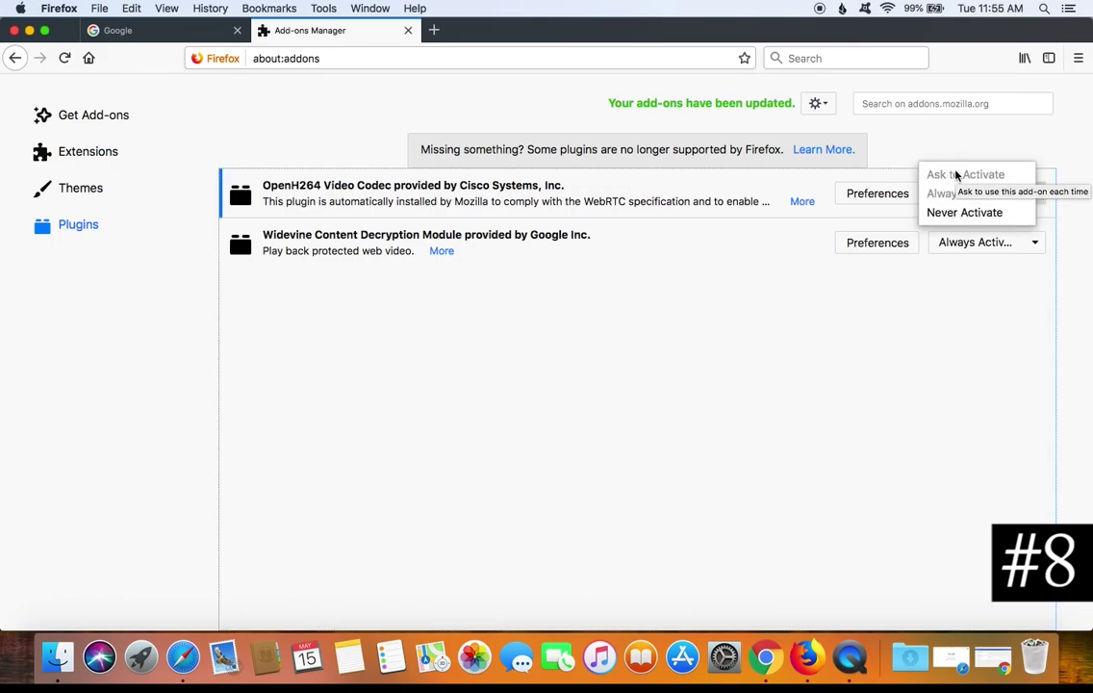
click(953, 132)
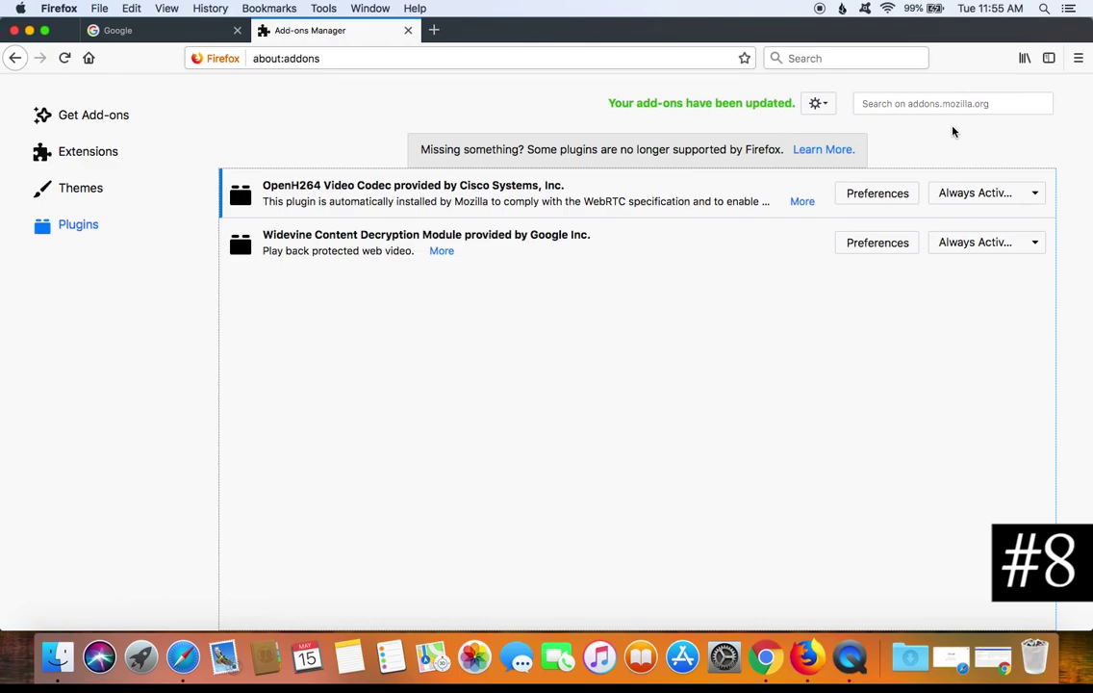
click(976, 193)
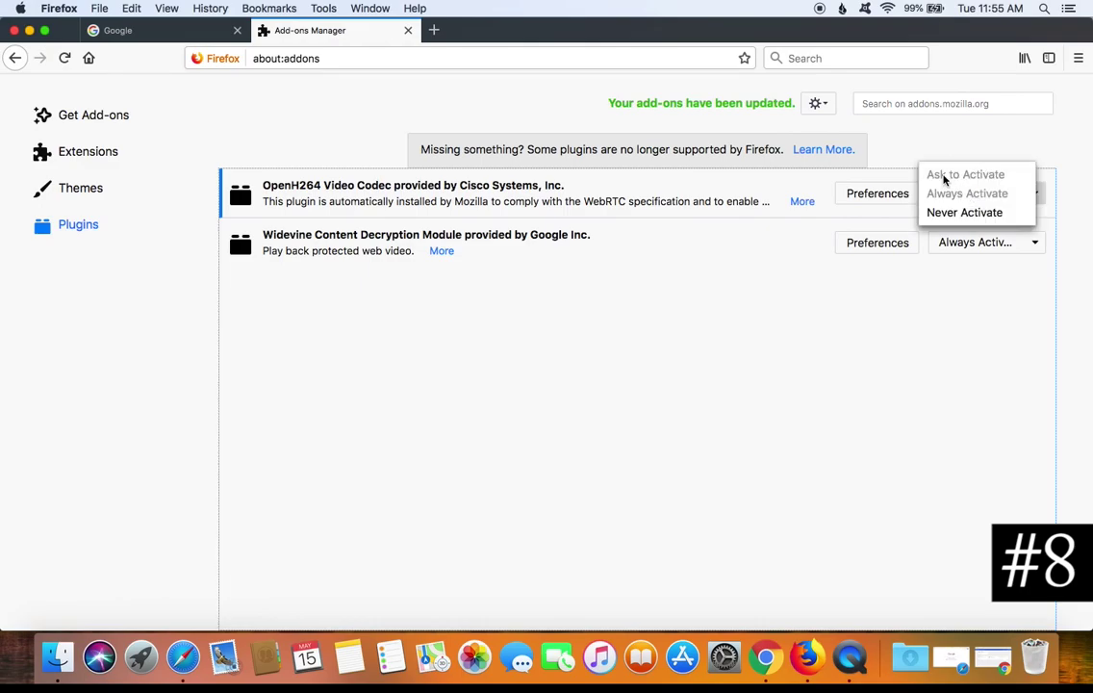
click(945, 152)
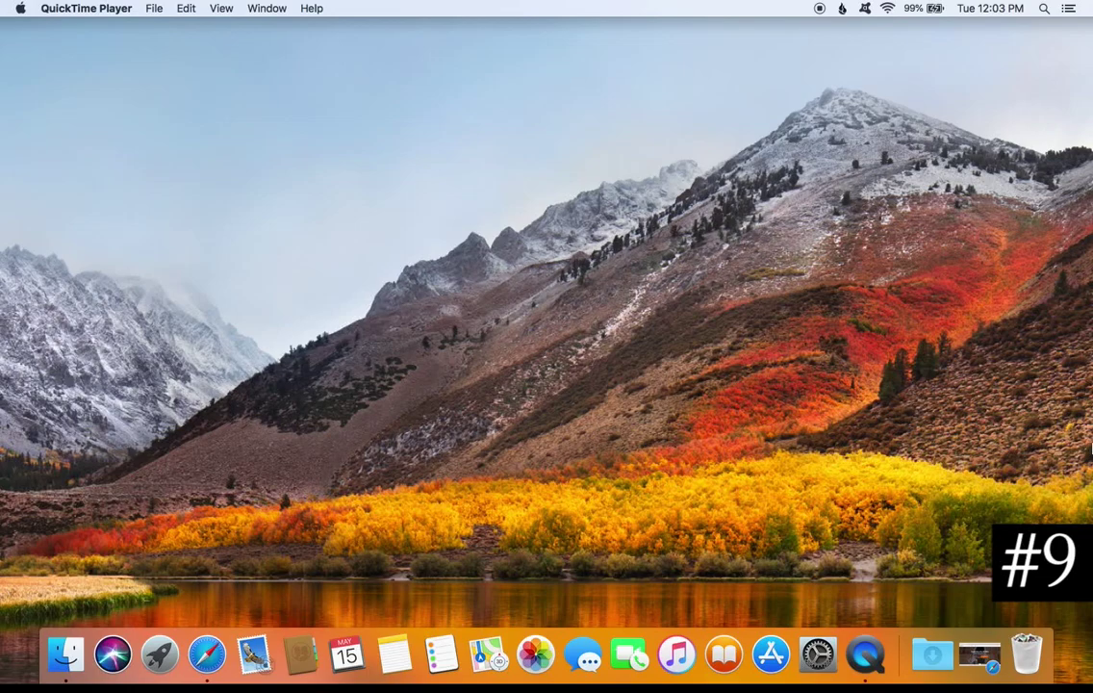
Restore the antivirus Safari window and browse Avast, AVG, Avira, Sophos Home and Bitdefender, ending on Avast.
click(978, 659)
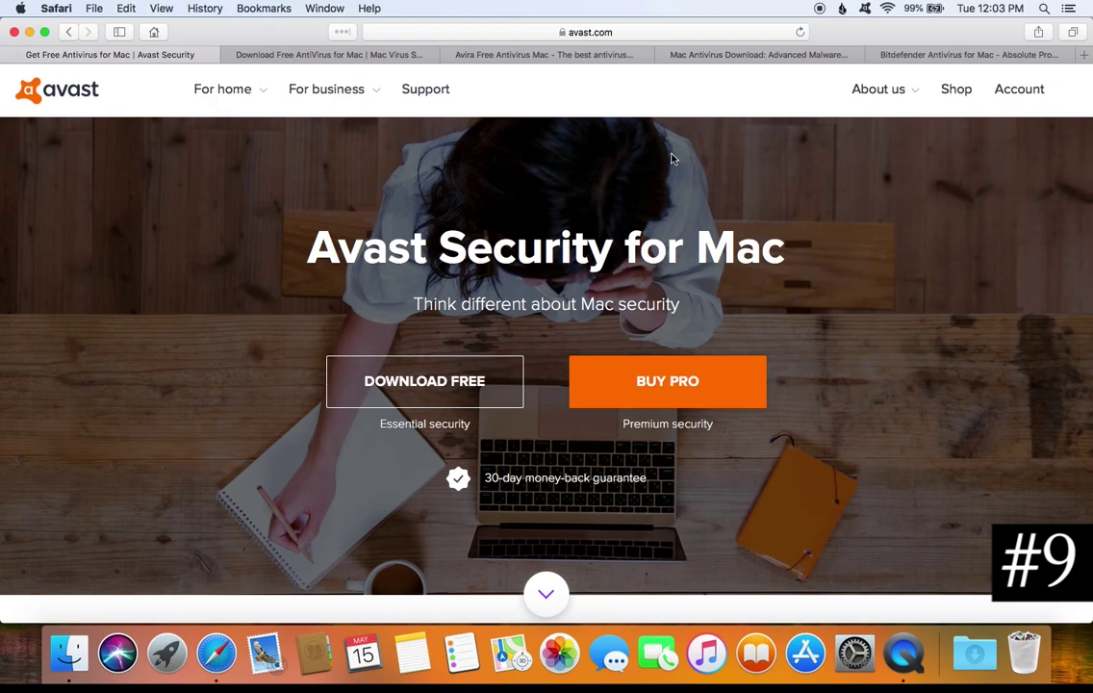
click(321, 58)
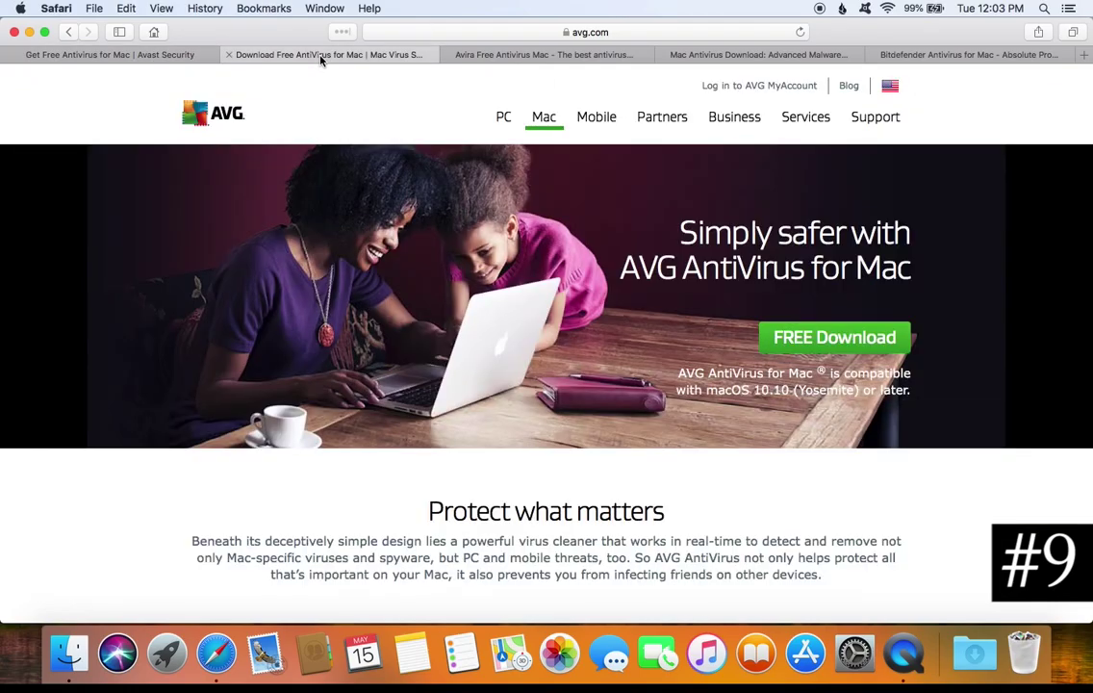
click(517, 57)
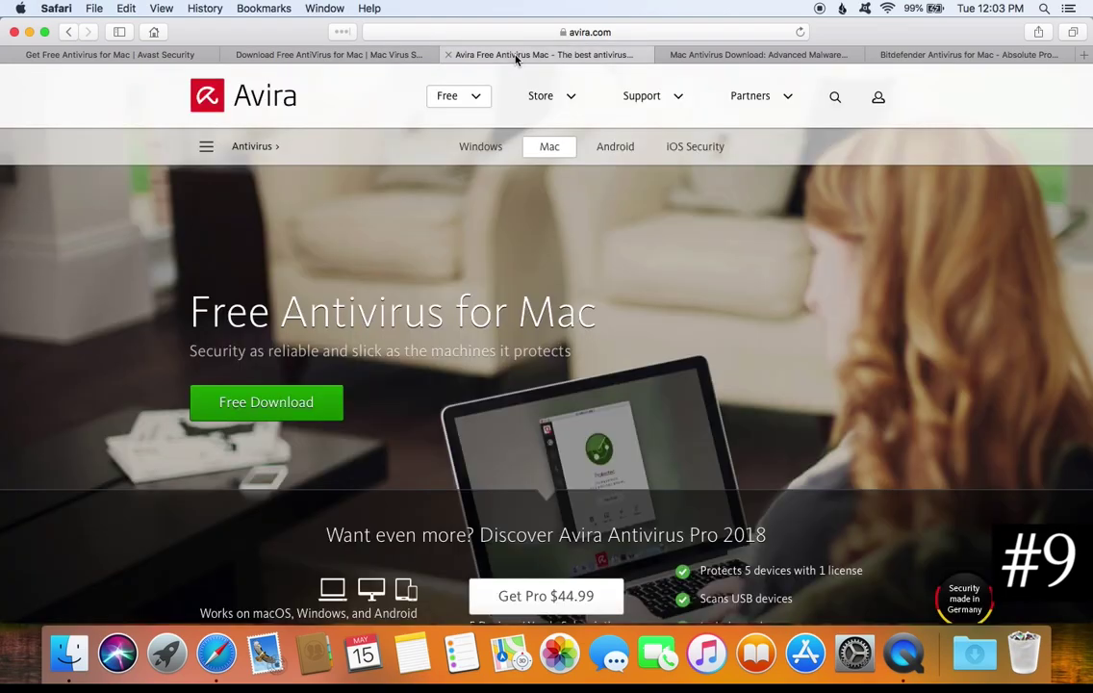
click(718, 58)
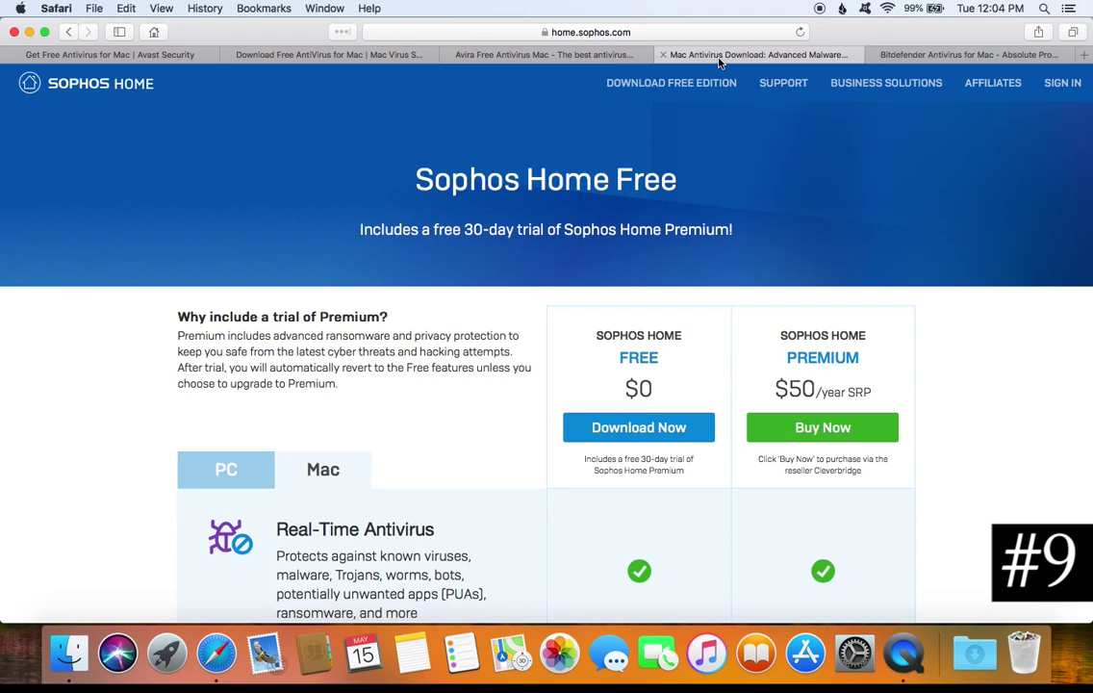
click(186, 56)
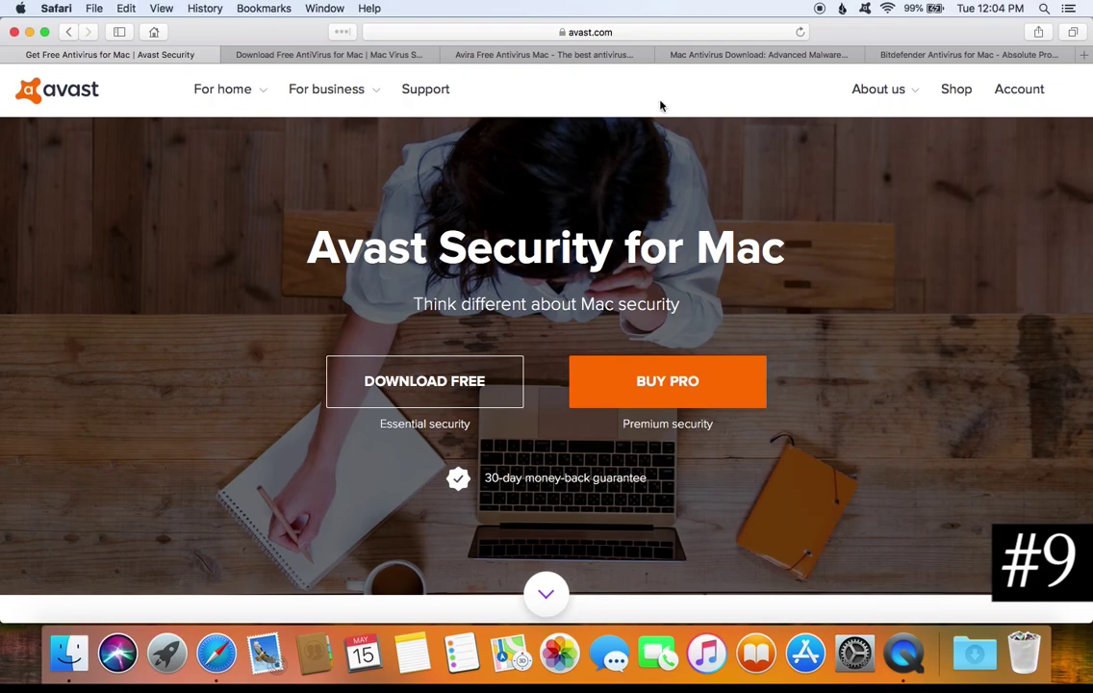
click(722, 54)
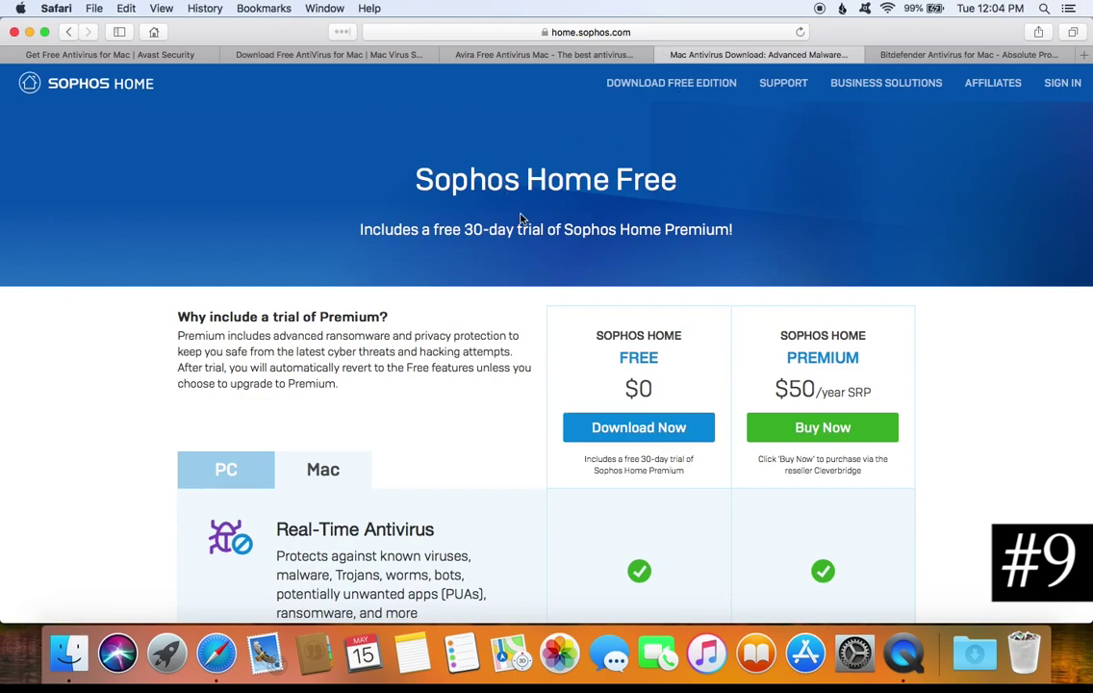
click(926, 58)
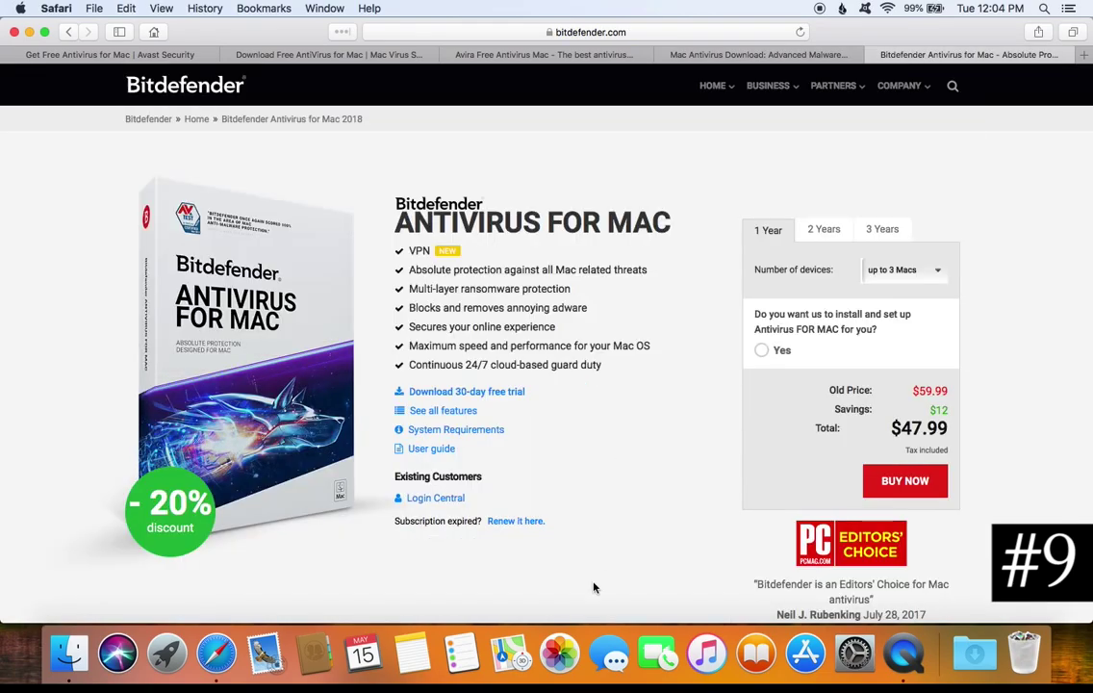
click(135, 55)
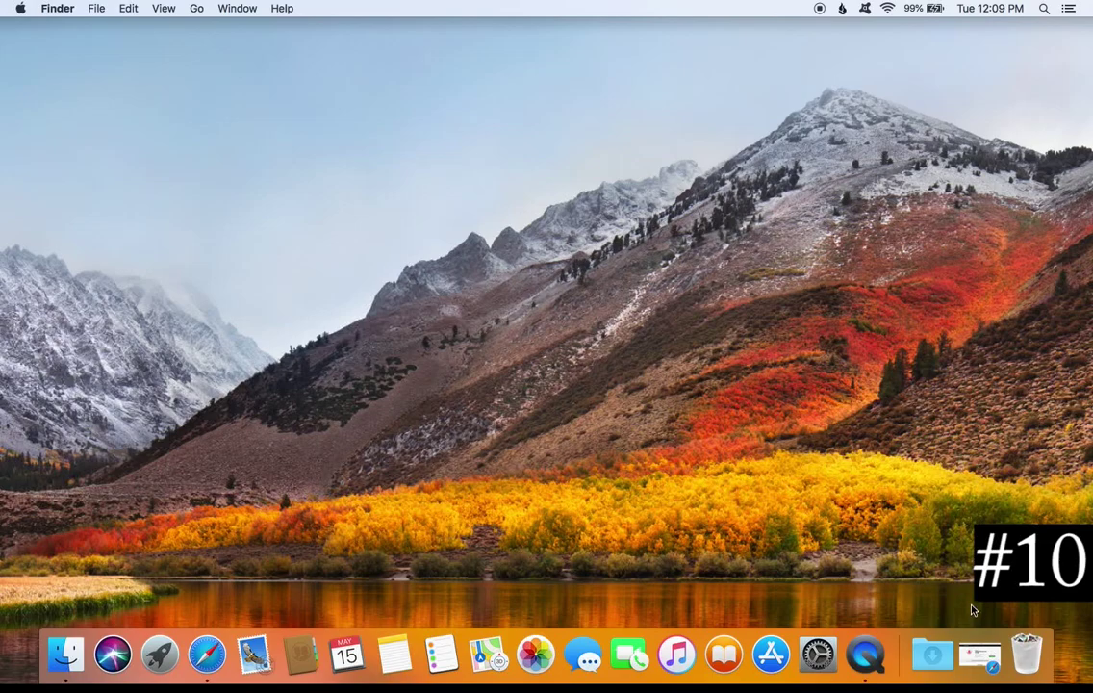
Restore the malware-removal window, view Bitdefender Virus Scanner and MacScan 3, finishing on Malwarebytes for Mac.
click(980, 654)
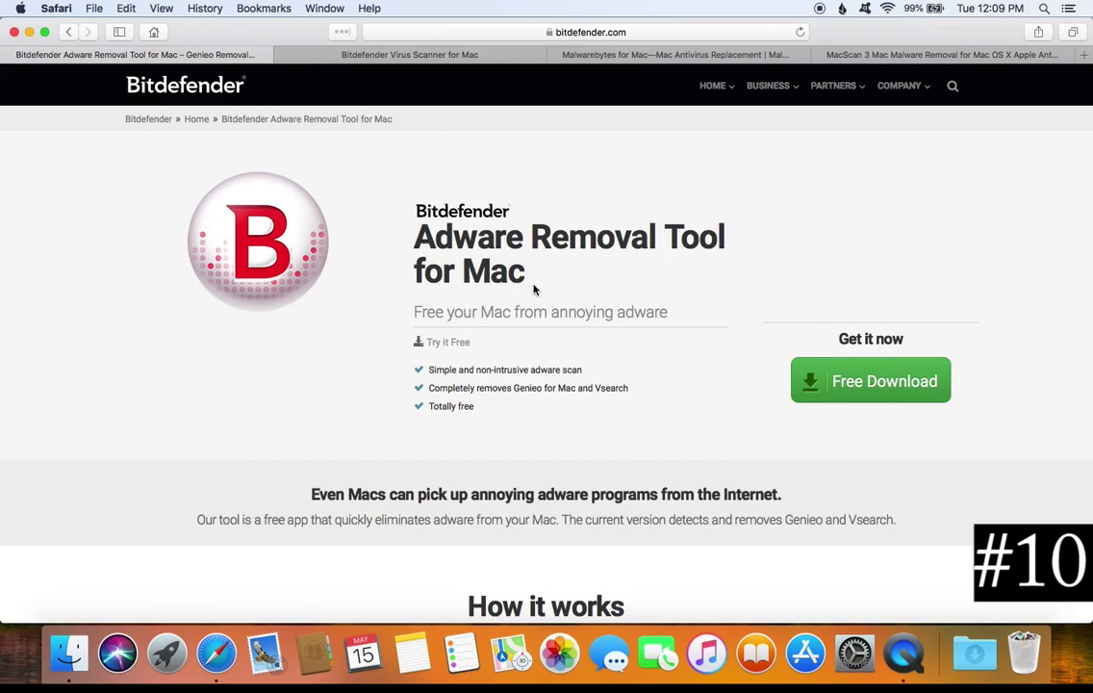
click(374, 57)
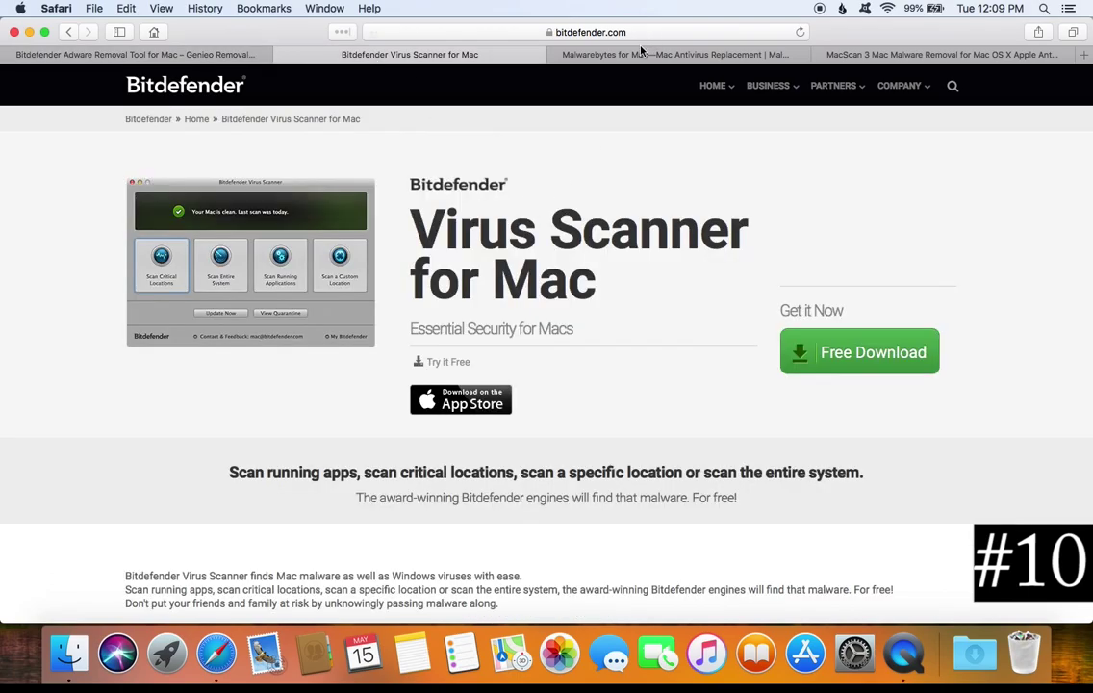
click(561, 53)
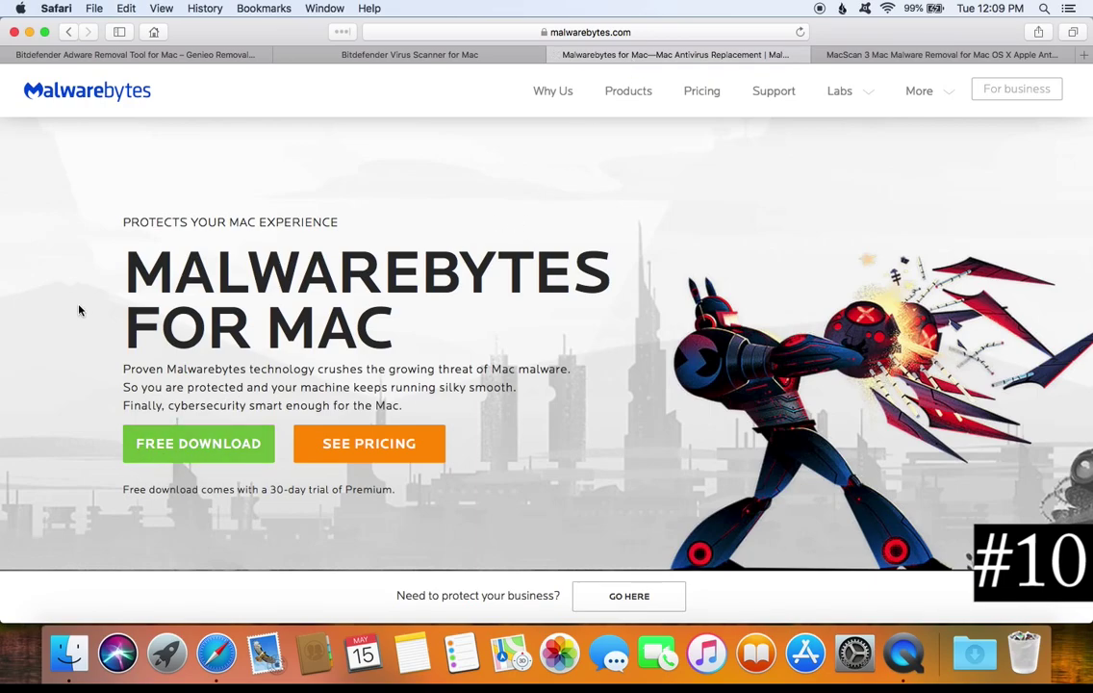
click(887, 55)
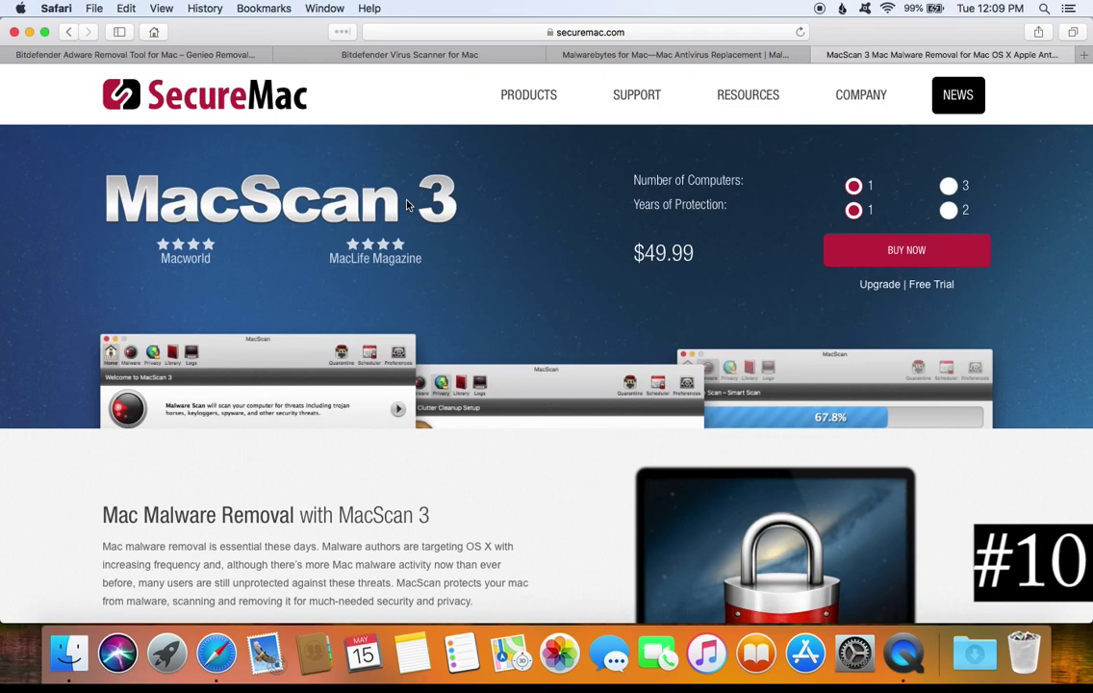
click(691, 55)
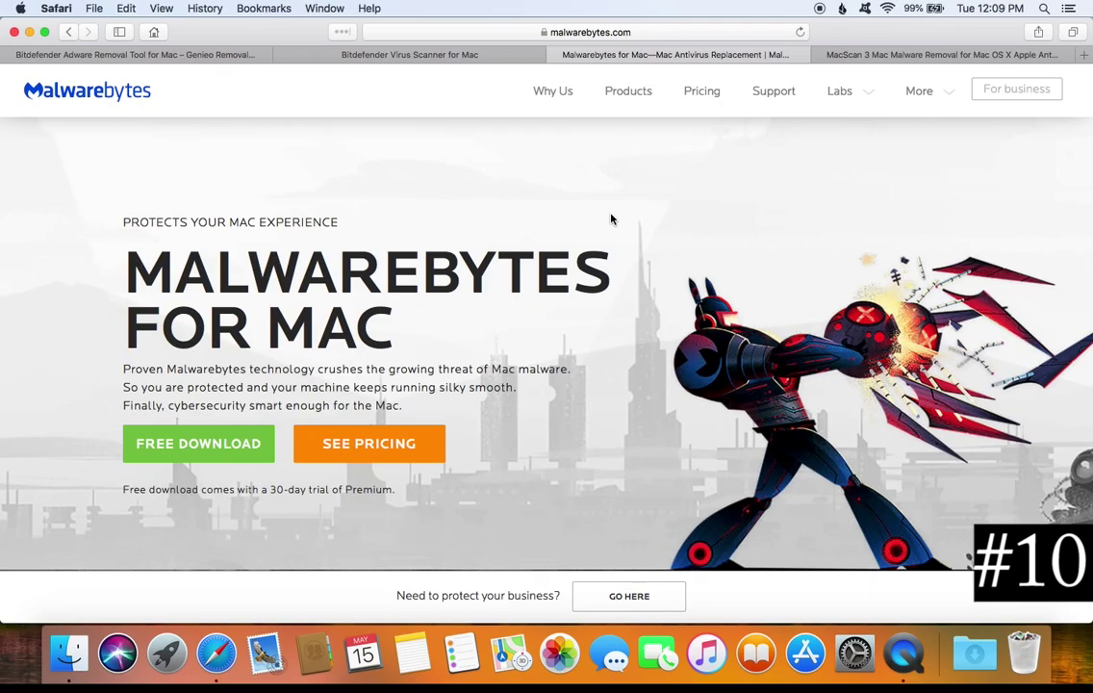
Revisit the Bitdefender Adware Removal Tool, Virus Scanner, Malwarebytes and MacScan 3 pages in order.
click(160, 56)
click(347, 53)
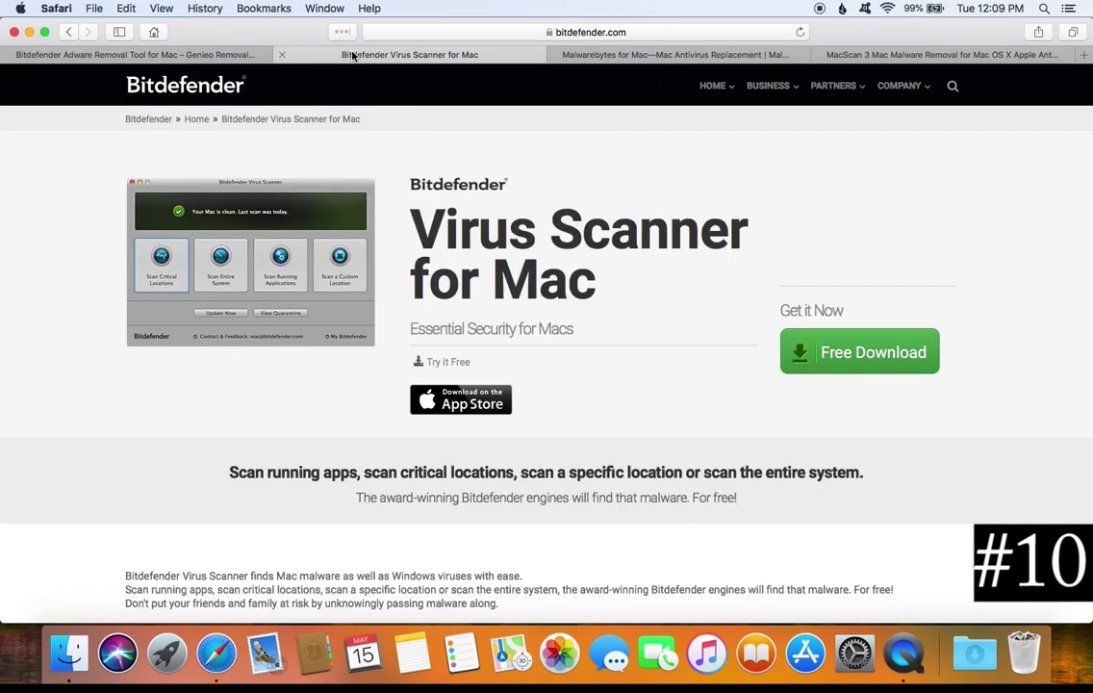
click(612, 58)
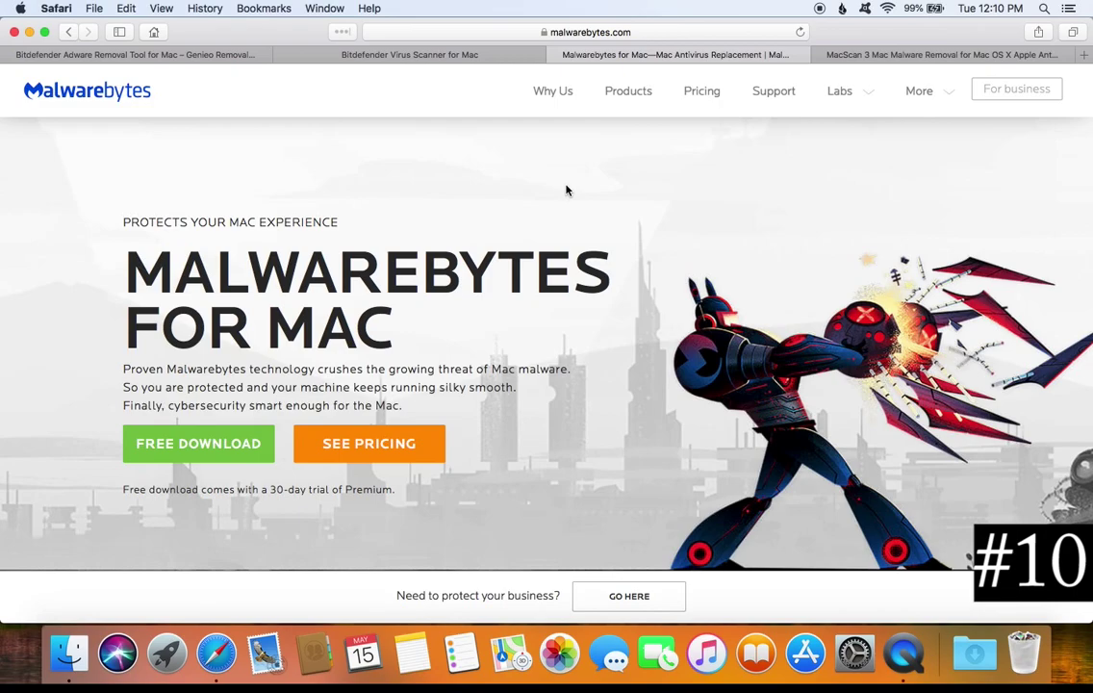
click(878, 55)
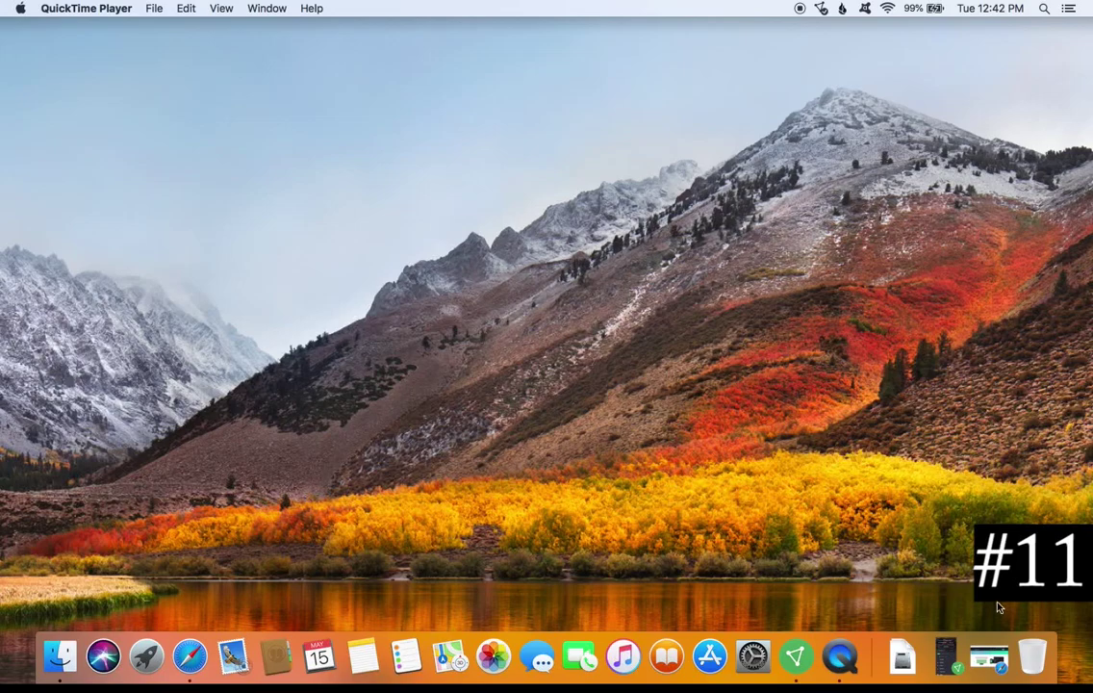
Restore the VPN Safari window and browse CyberGhost, ProtonVPN, NordVPN and ExpressVPN, ending on CyberGhost.
click(993, 662)
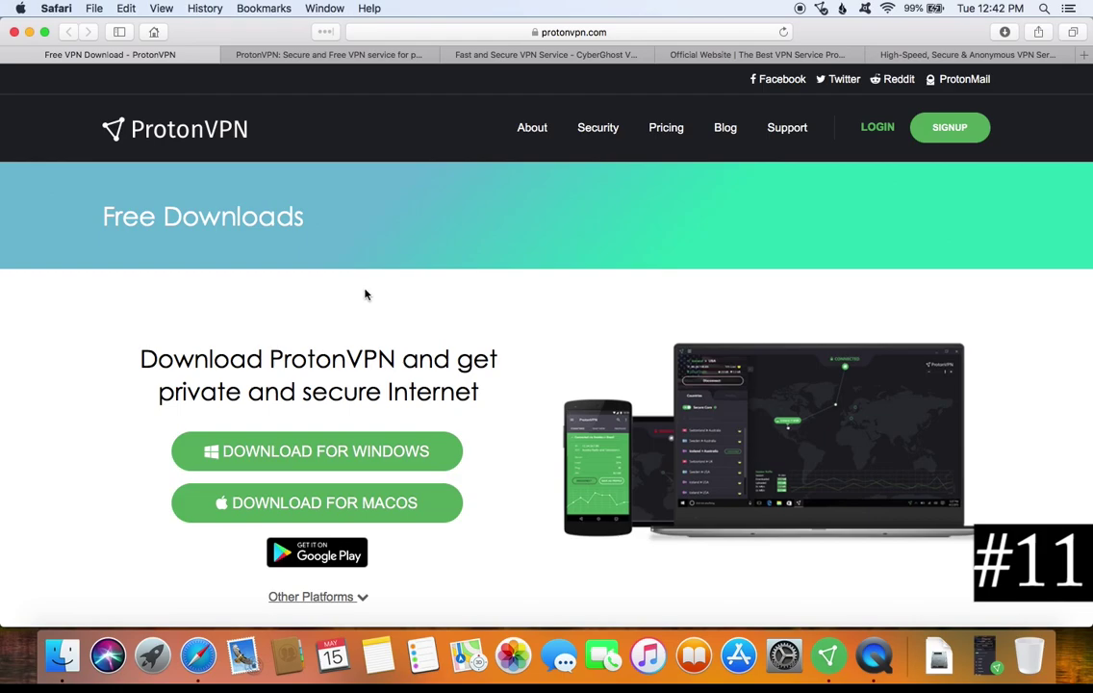
click(562, 60)
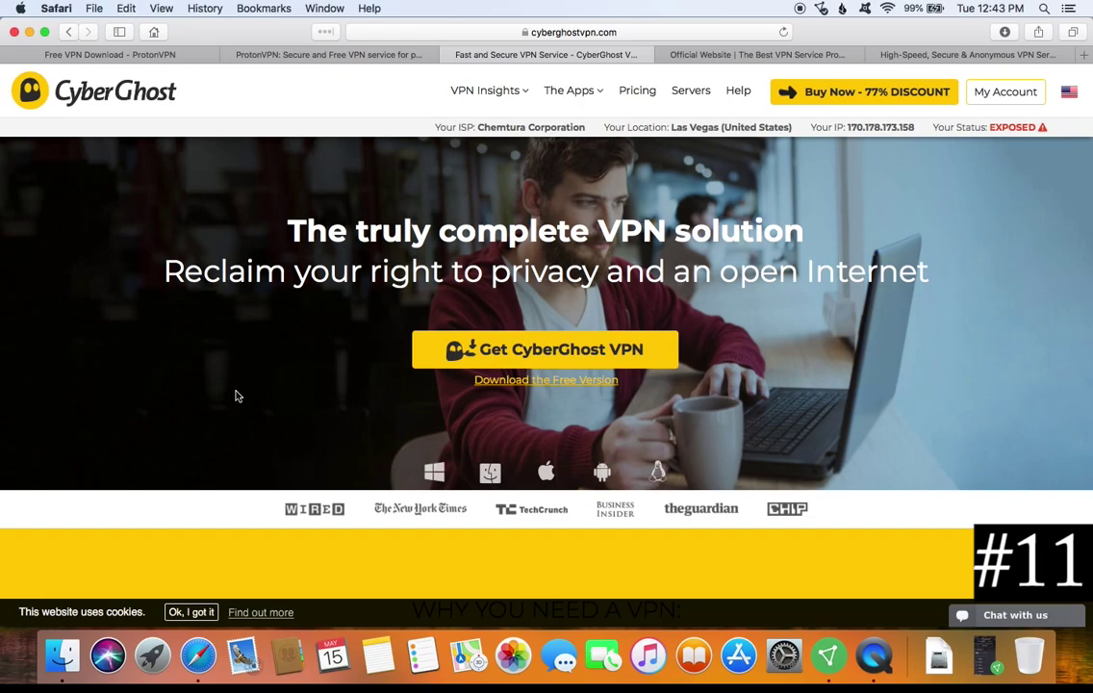
click(315, 58)
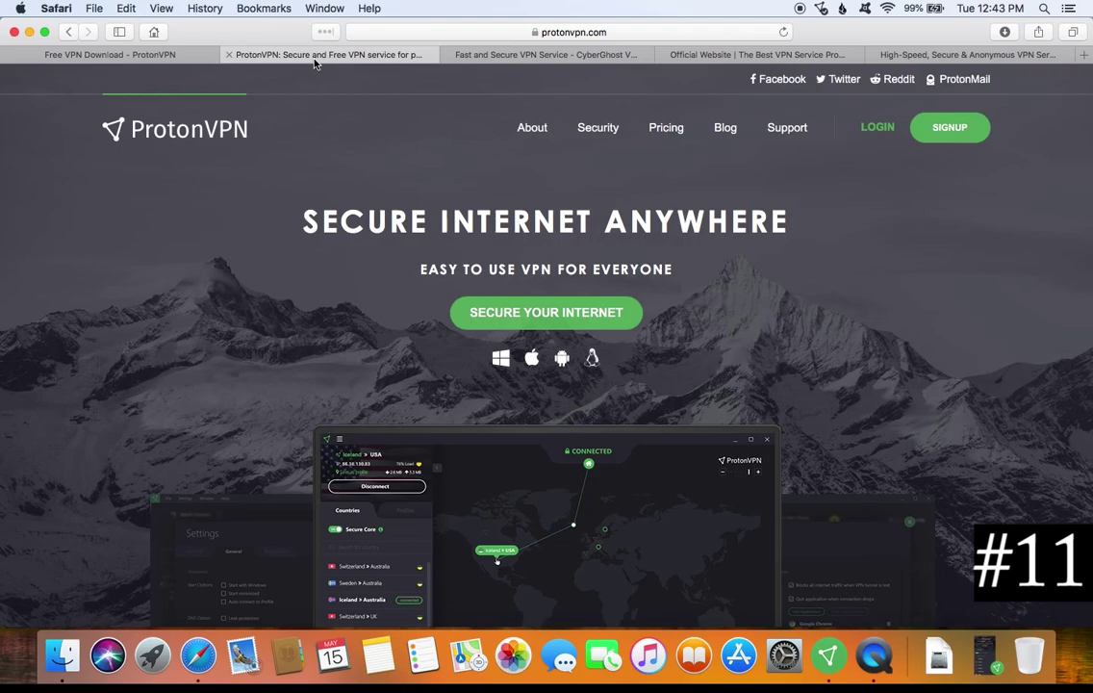
click(726, 58)
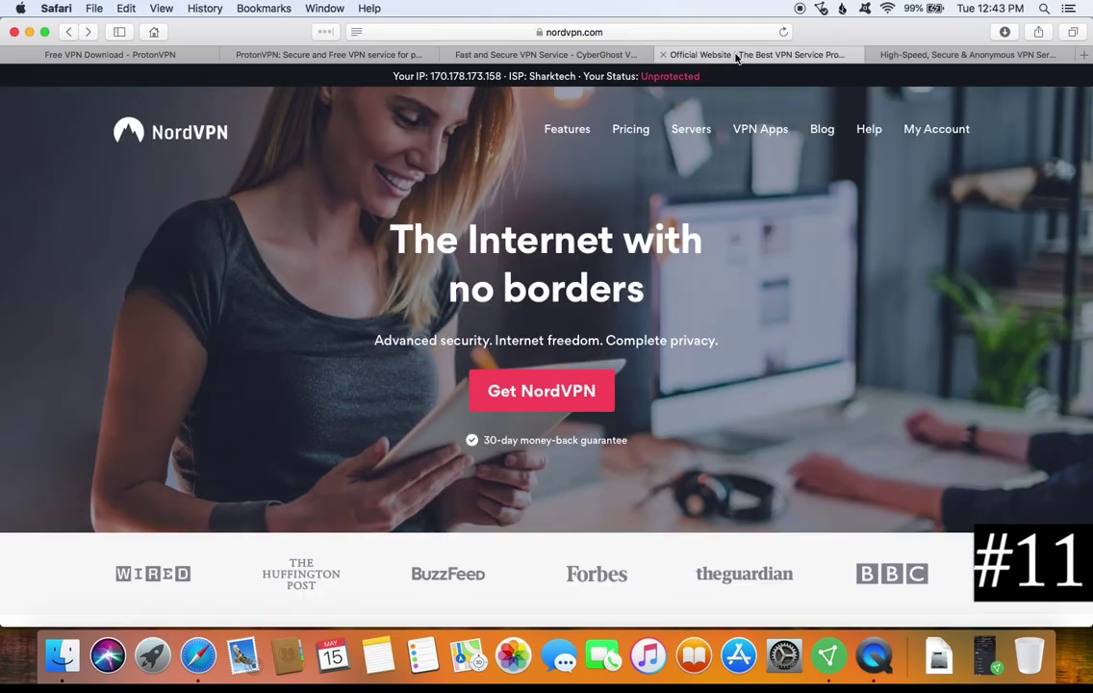
click(972, 56)
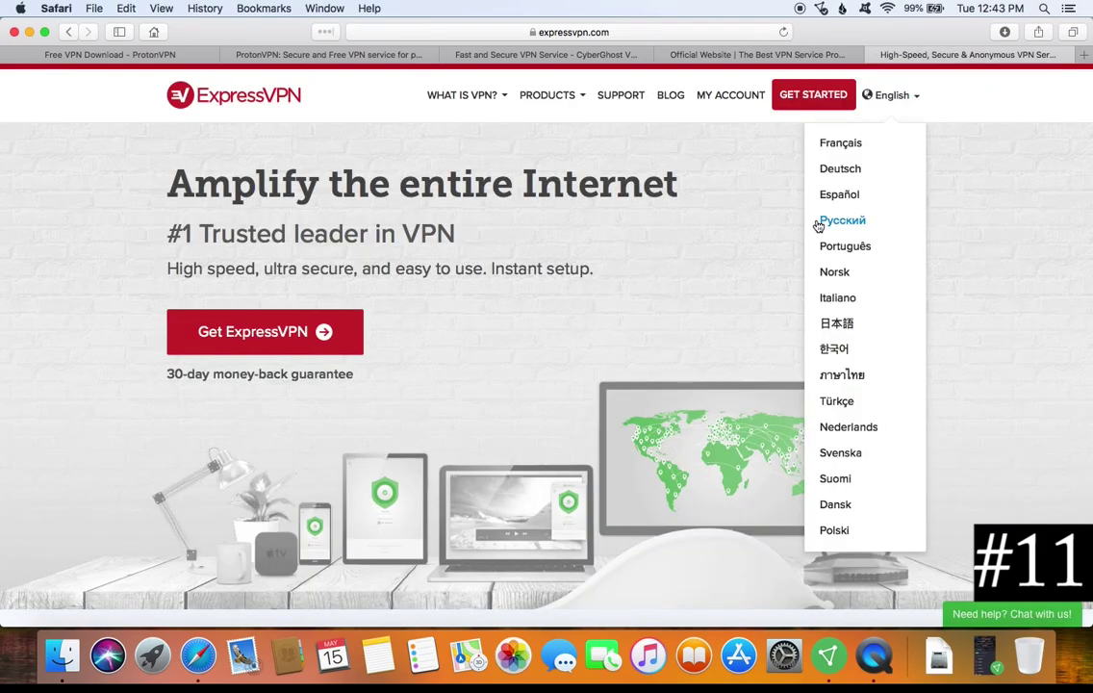
click(546, 56)
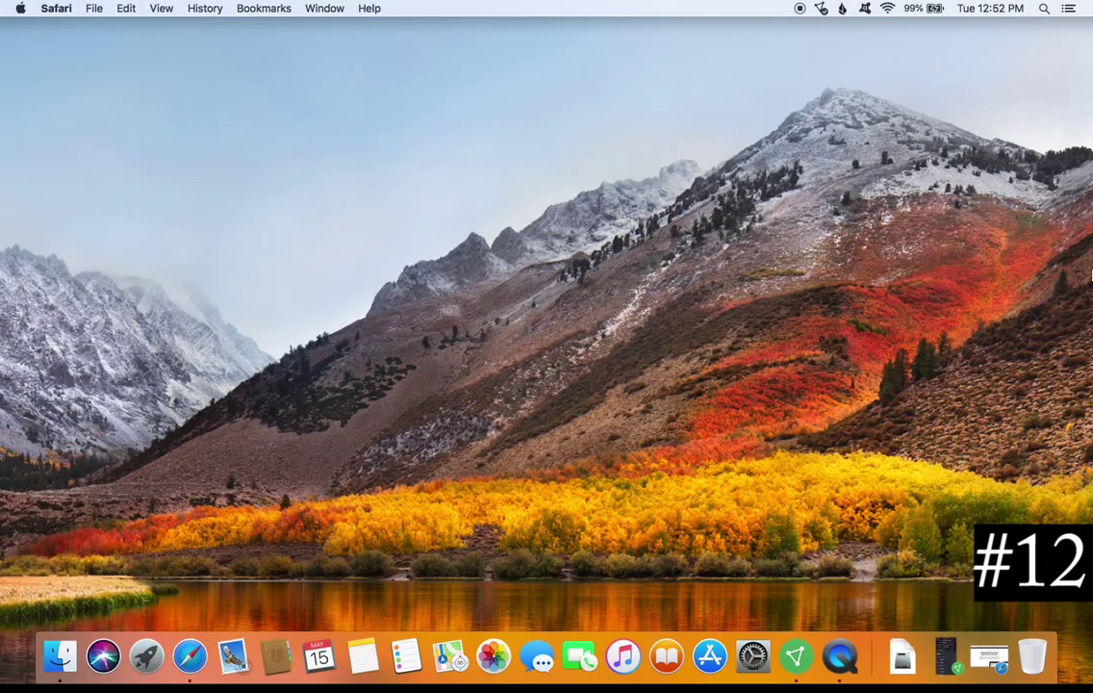
Restore the backup-sites window and browse Google Drive, Dropbox, Carbonite, Mozy and Backblaze, returning to iCloud.
click(989, 657)
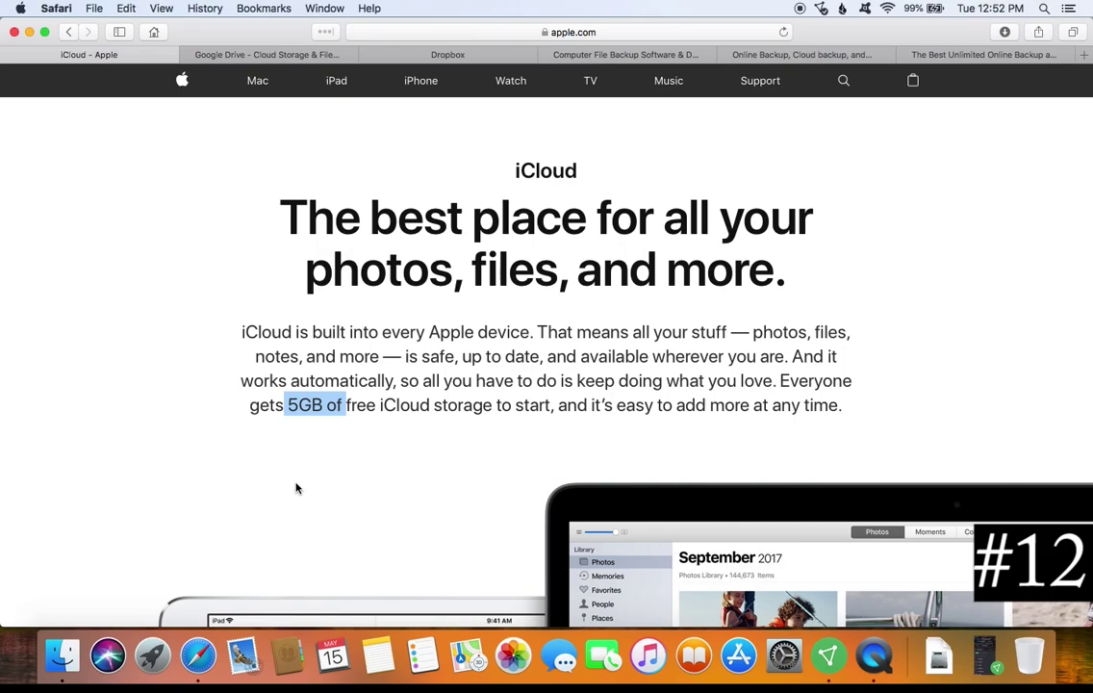
click(242, 55)
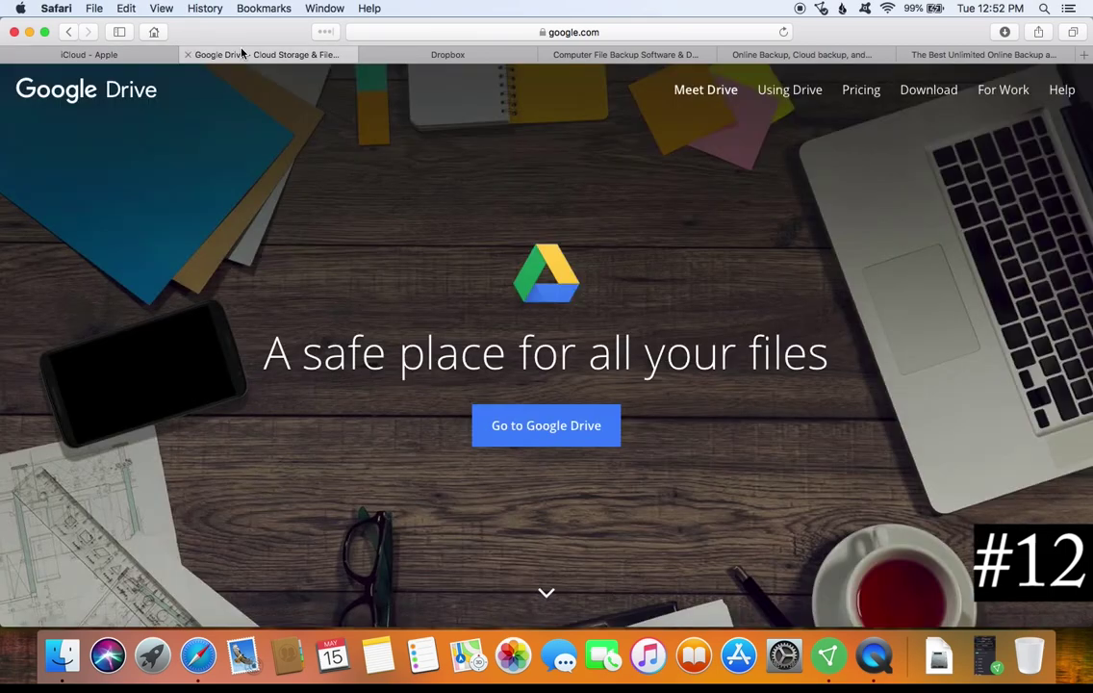
click(423, 55)
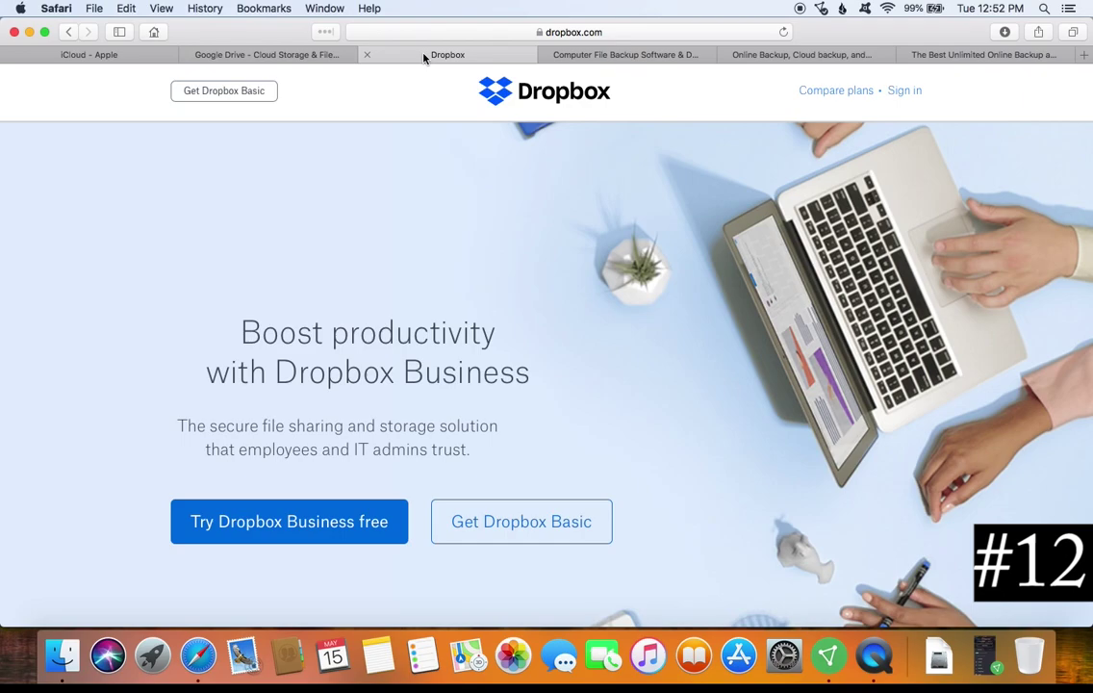
click(610, 58)
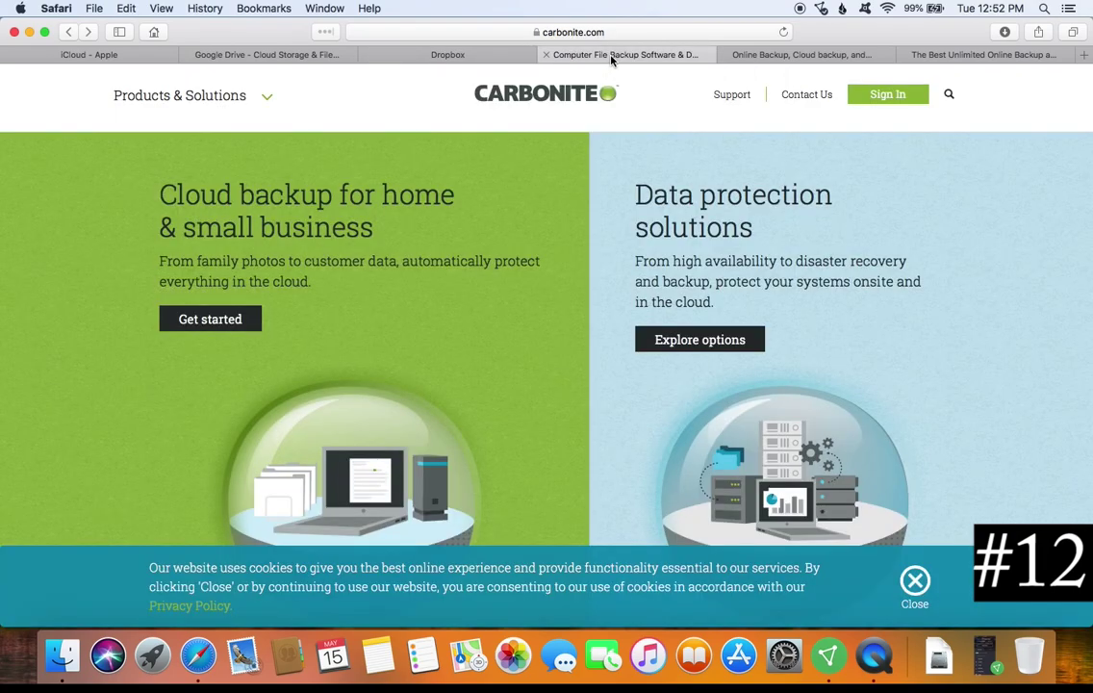
click(791, 57)
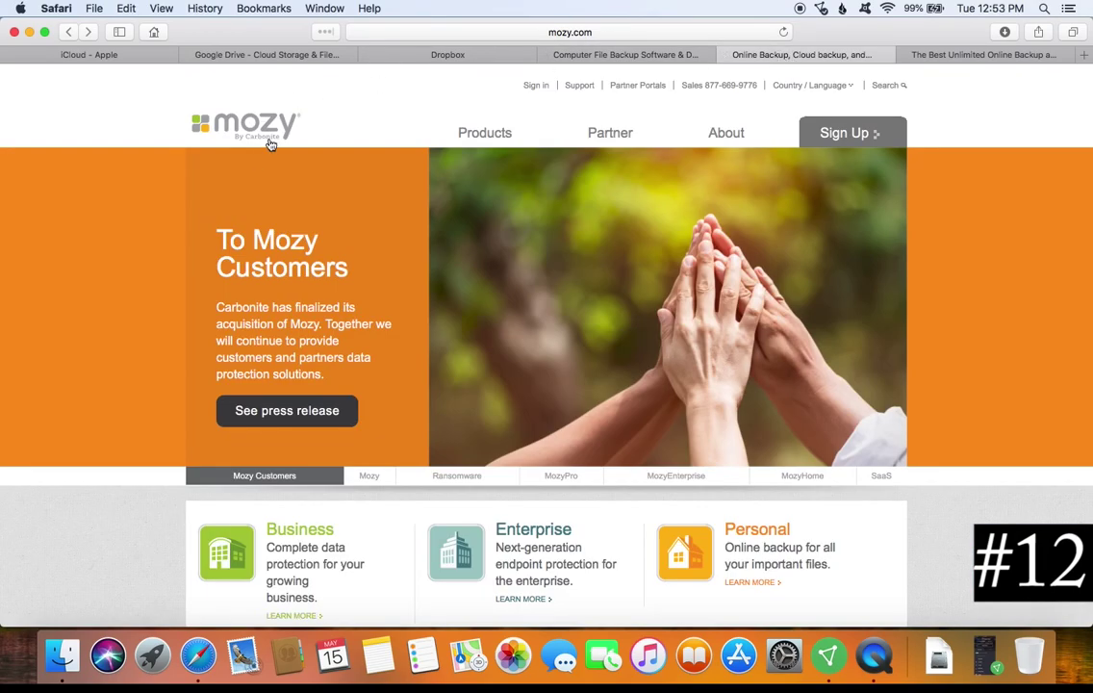
click(960, 58)
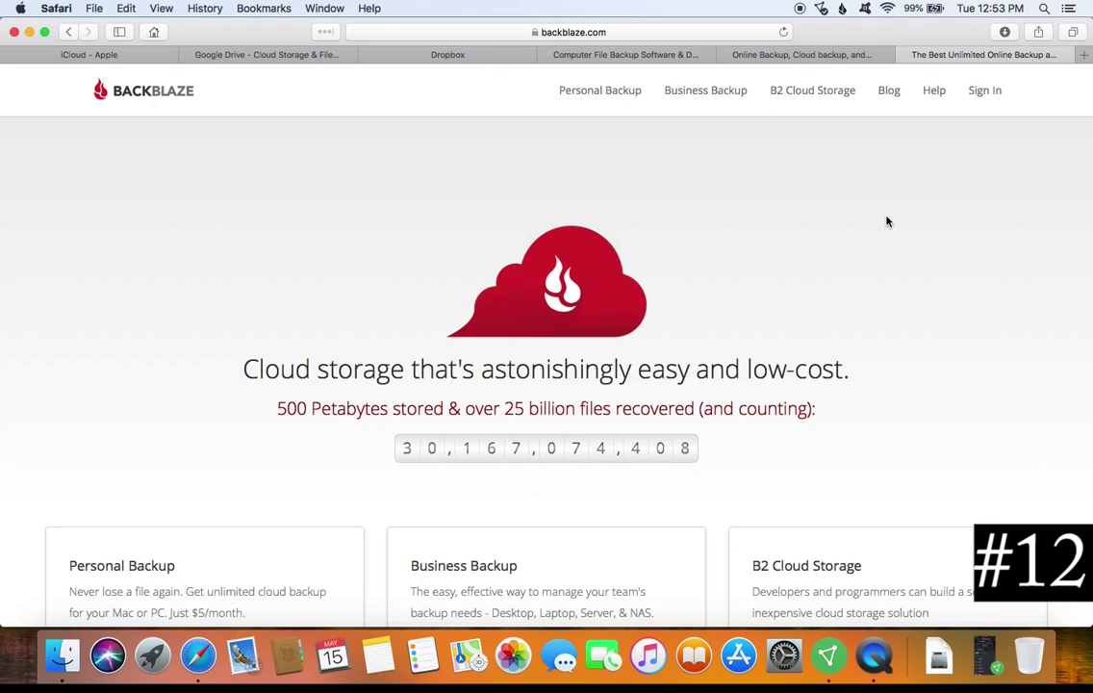
click(404, 54)
click(277, 55)
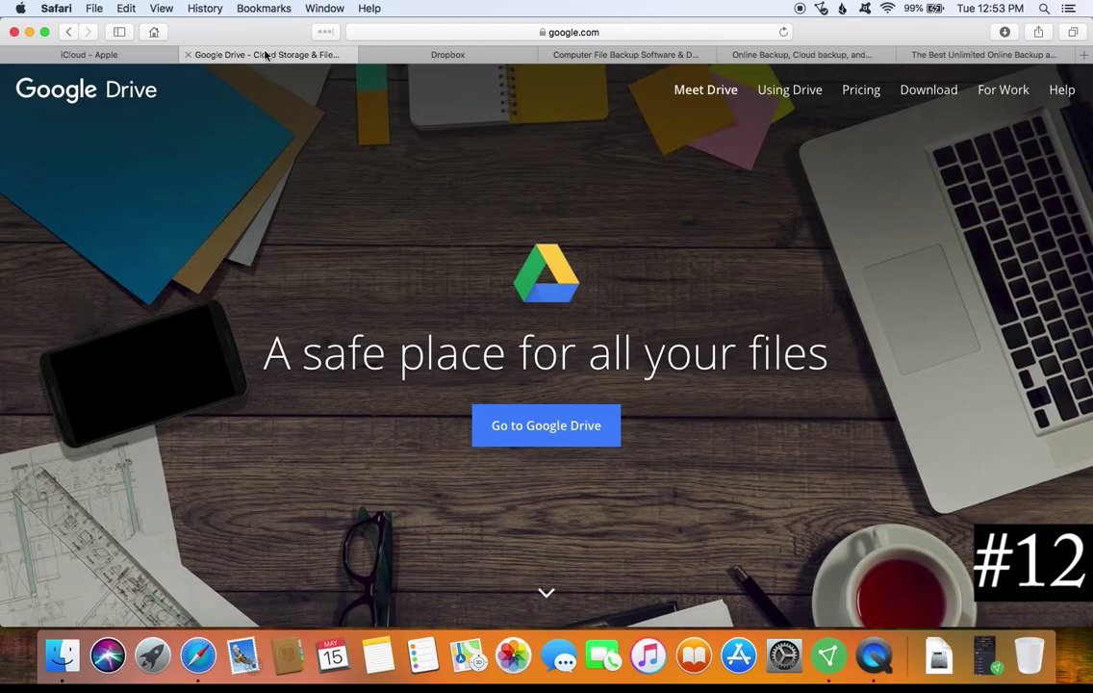
click(89, 55)
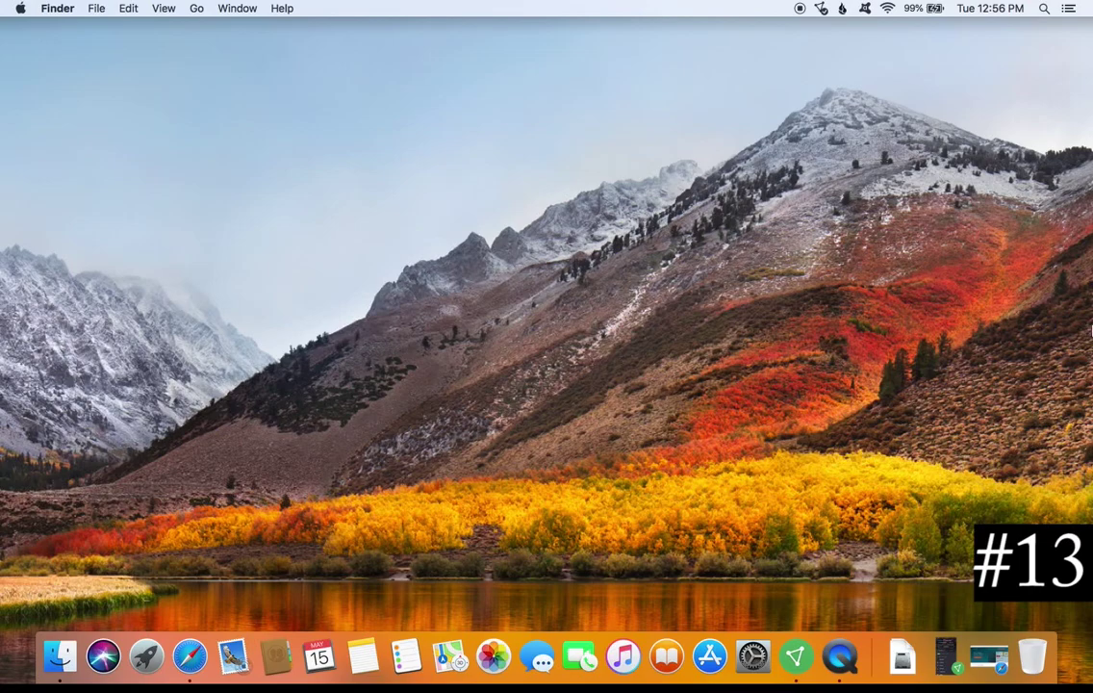
Restore the password-manager window and view KeePass, LastPass and 1Password, ending back on Dashlane.
click(987, 656)
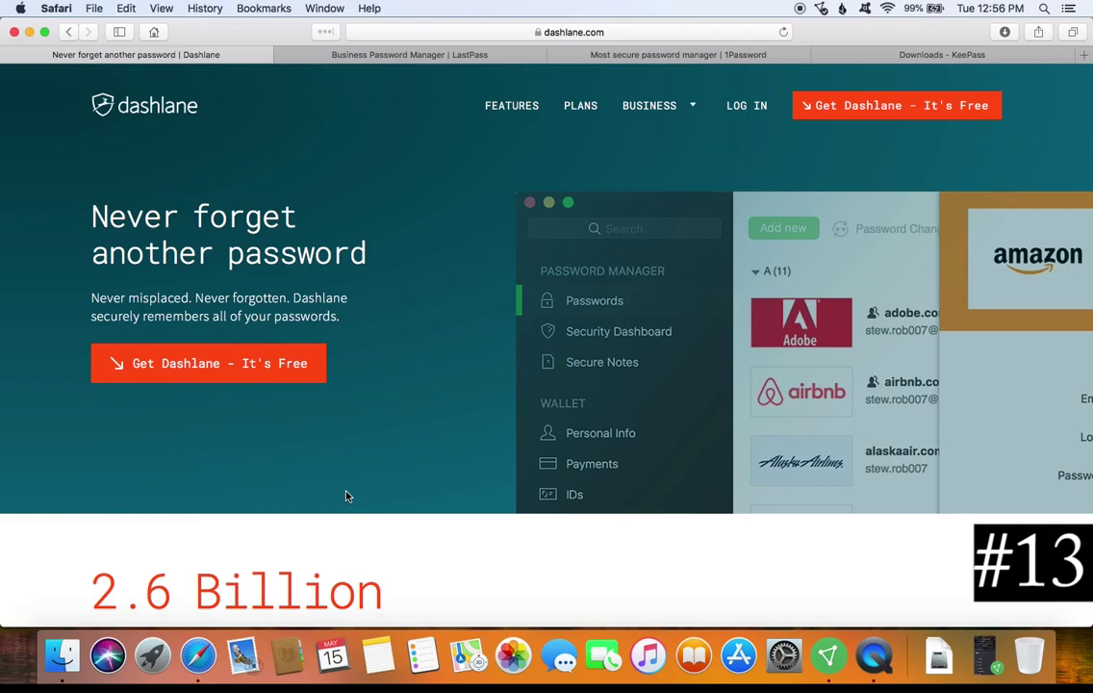
click(890, 54)
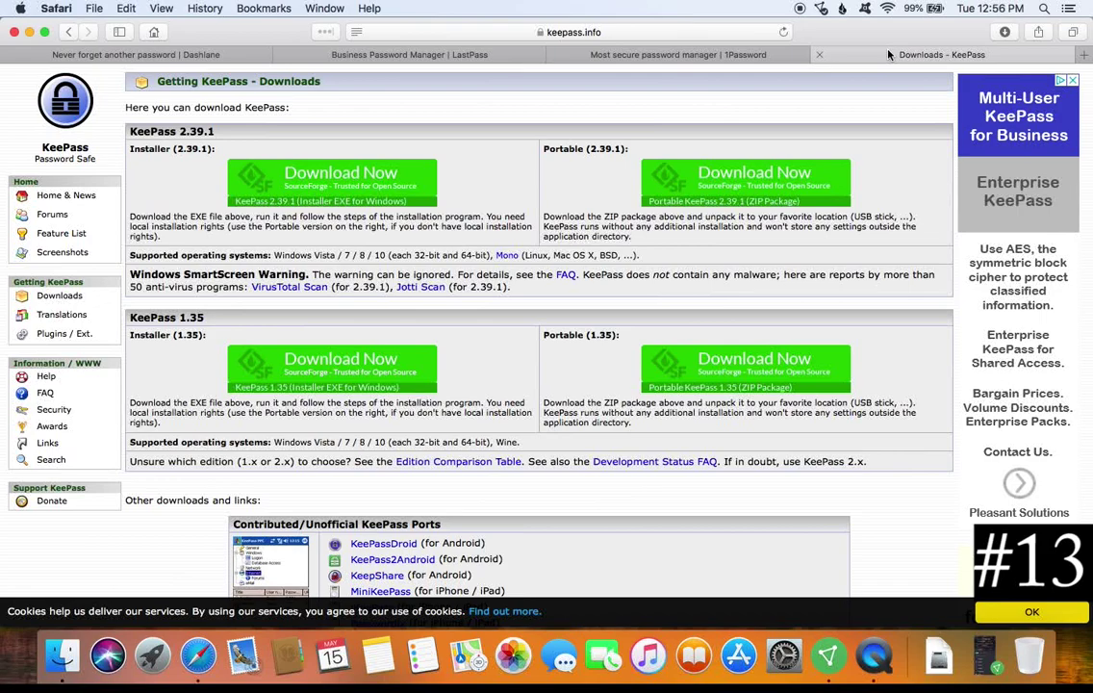
click(384, 56)
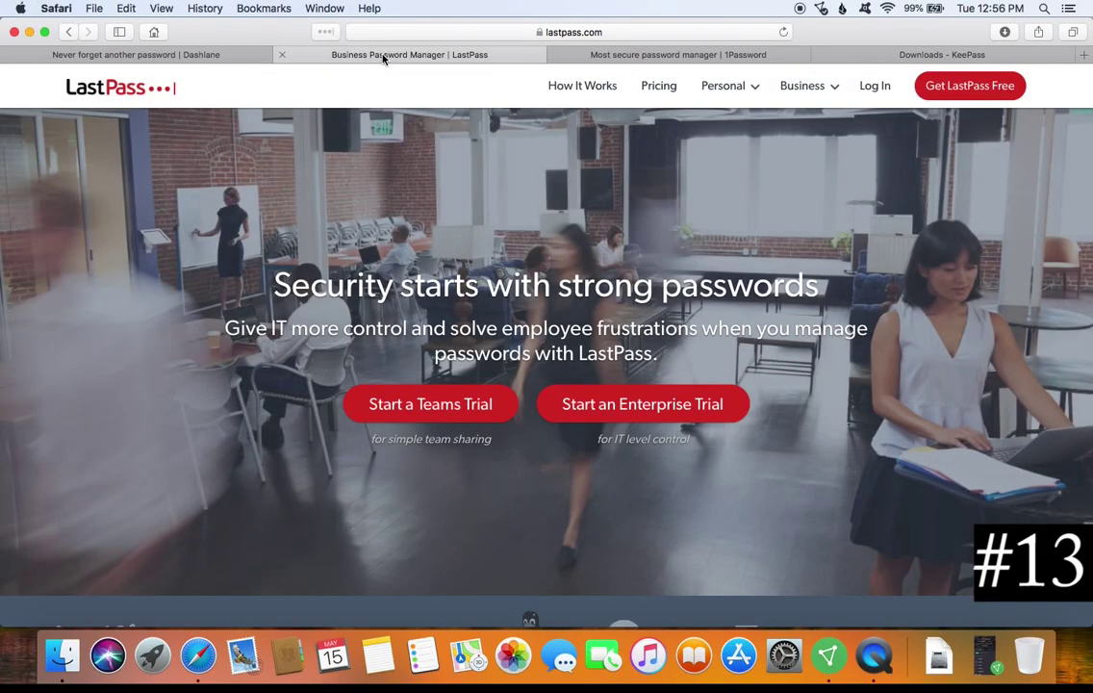
click(657, 58)
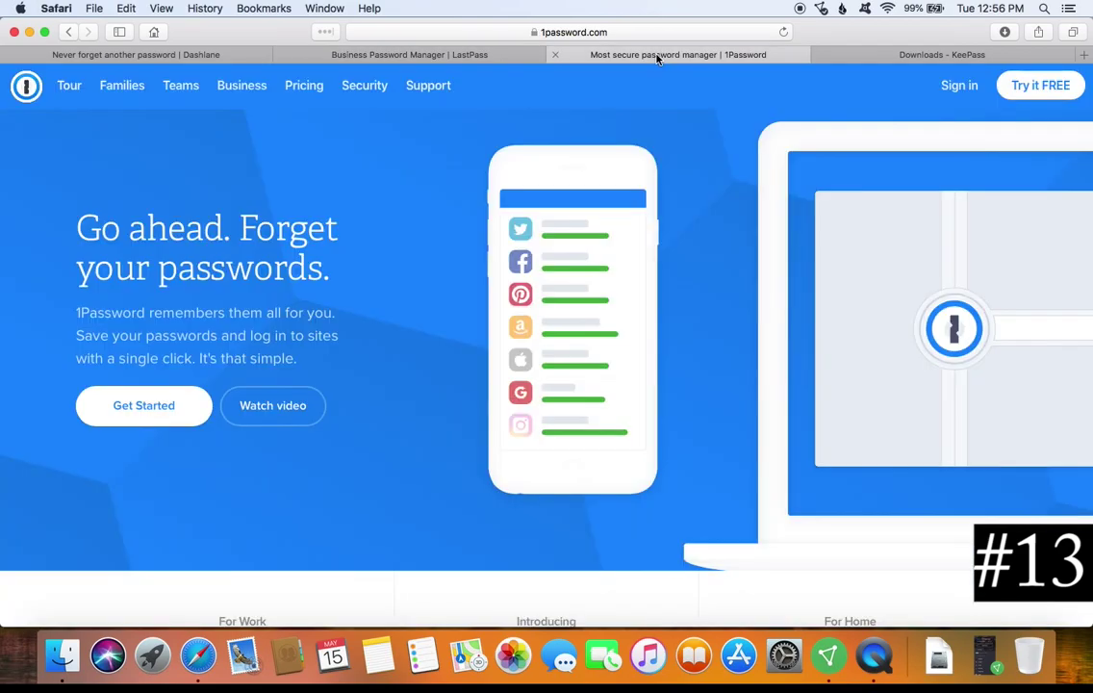
click(216, 58)
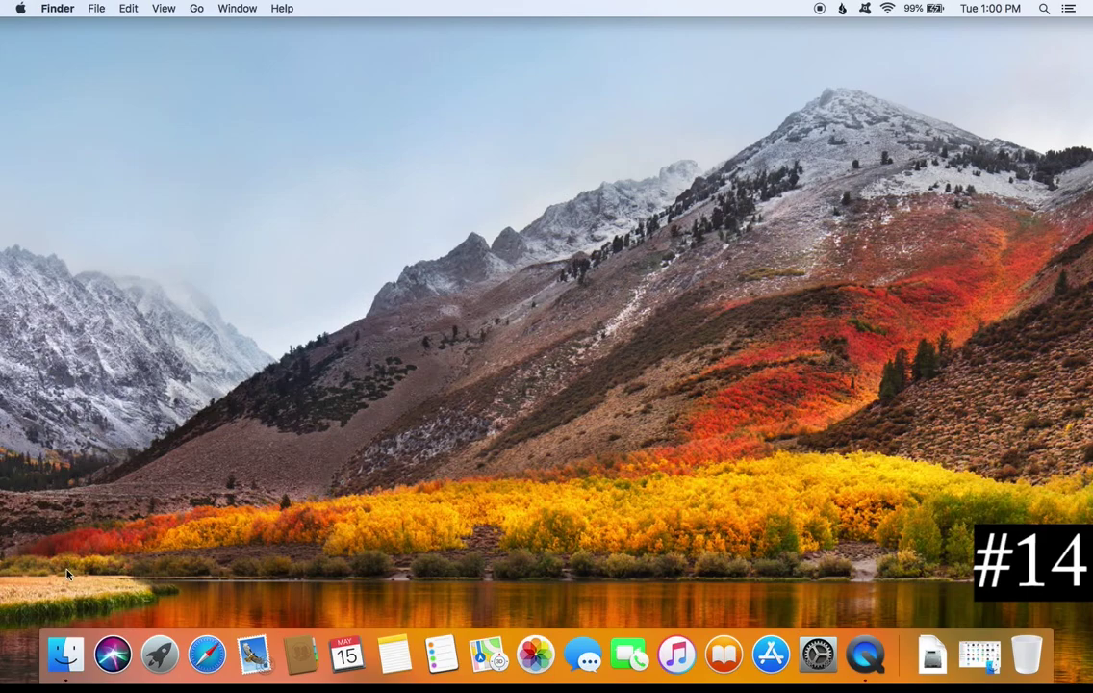
Open the Applications folder in Finder and drag the Skype app to the Trash.
click(63, 657)
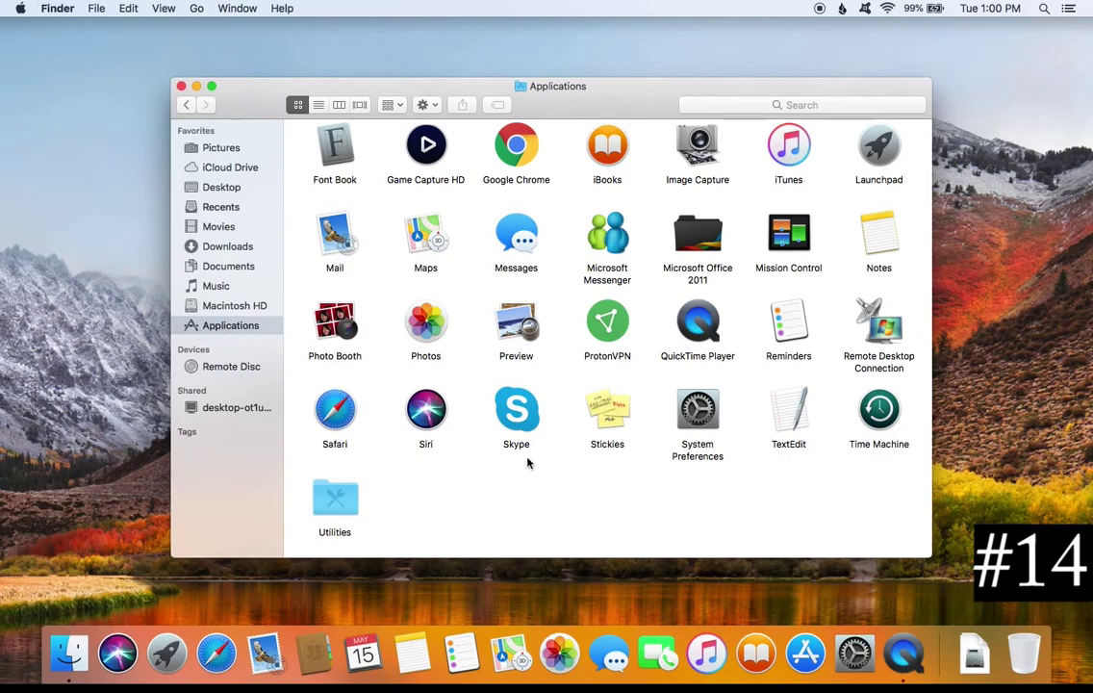
scroll(528, 463, up, 5)
scroll(528, 463, down, 5)
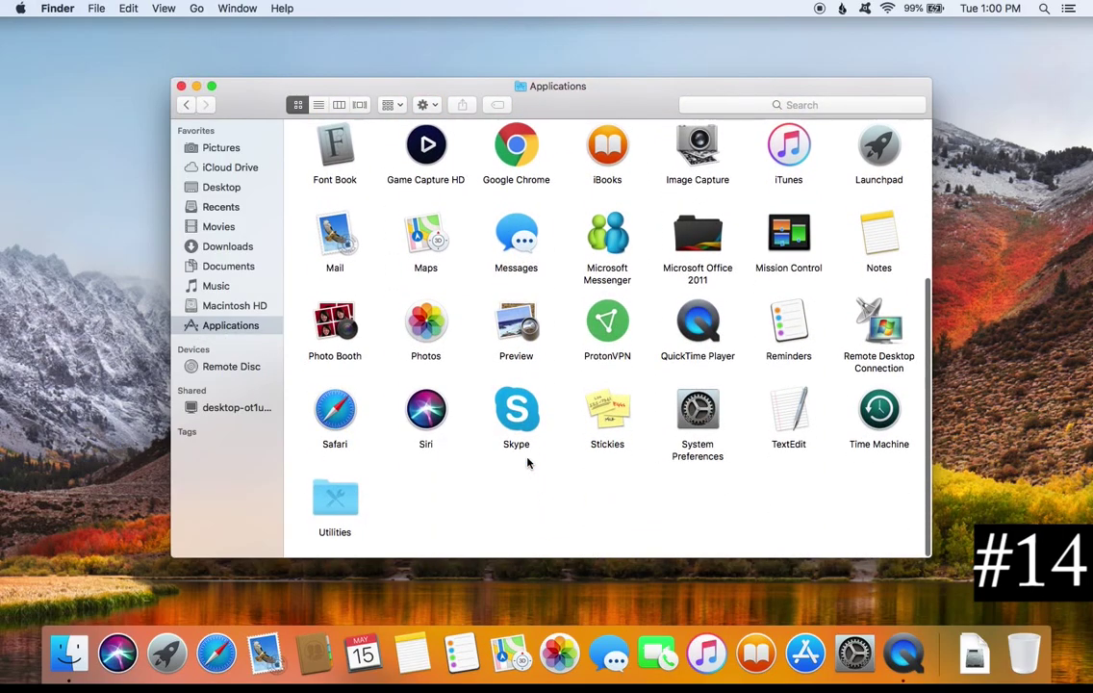
scroll(528, 463, up, 5)
scroll(527, 463, down, 5)
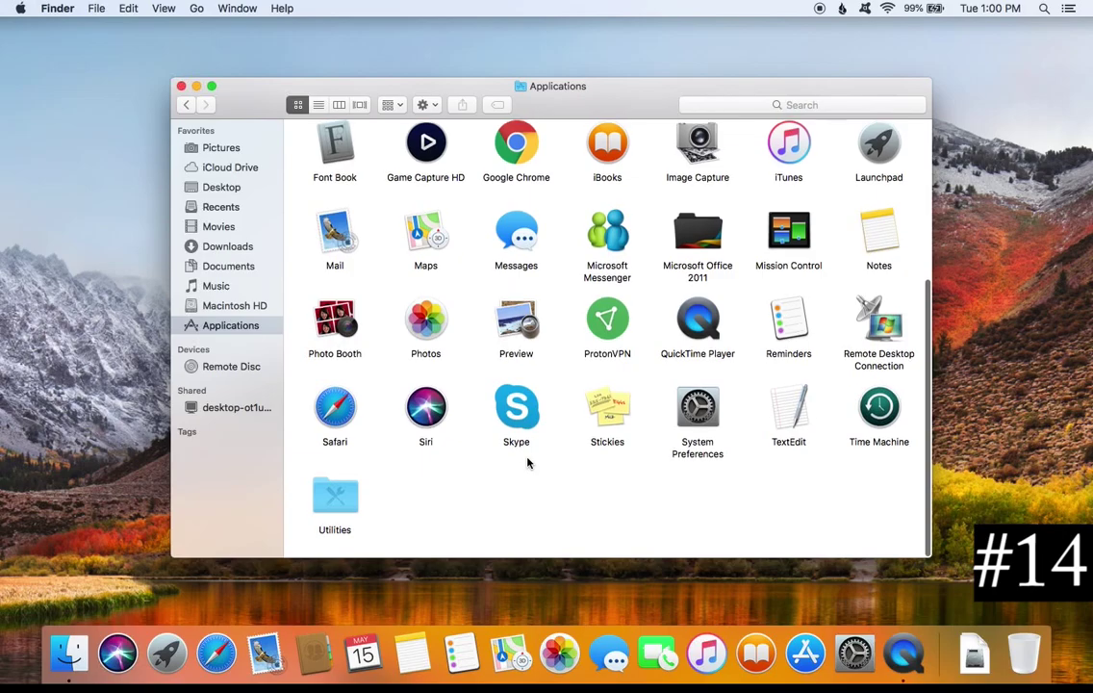
scroll(527, 463, up, 5)
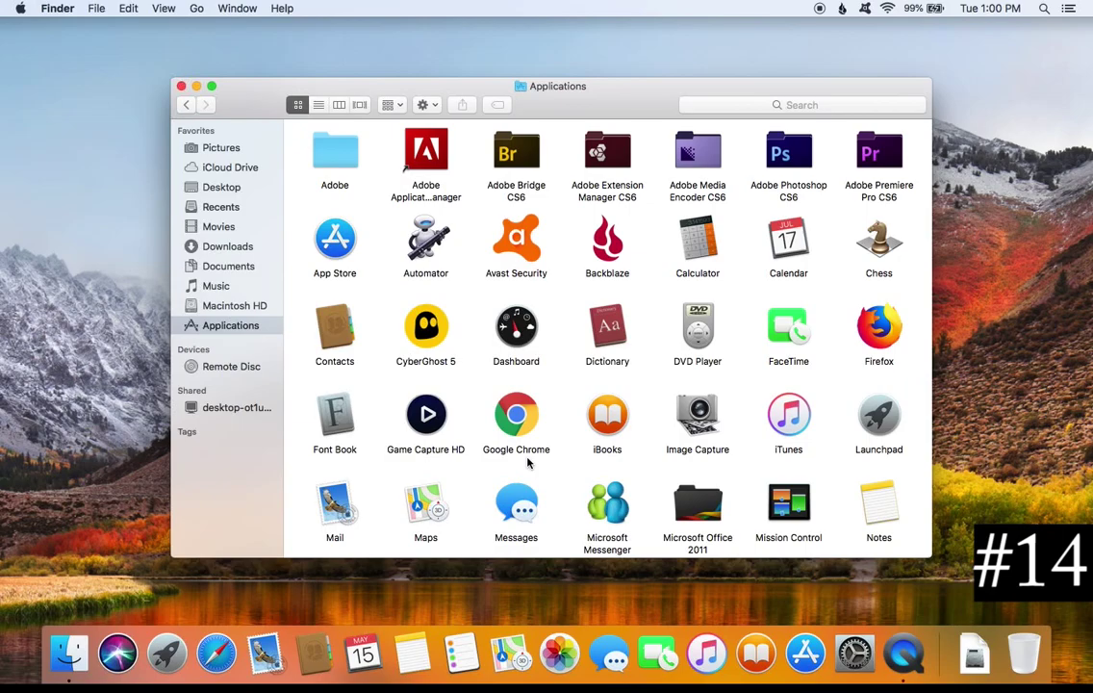
scroll(528, 463, down, 5)
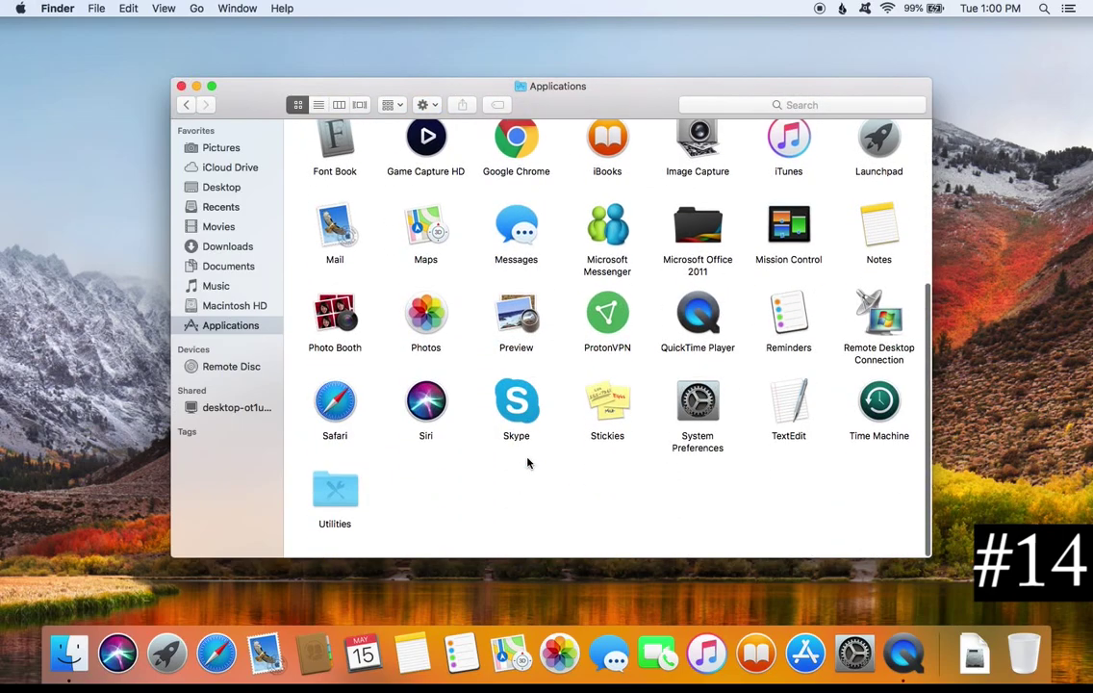
click(516, 412)
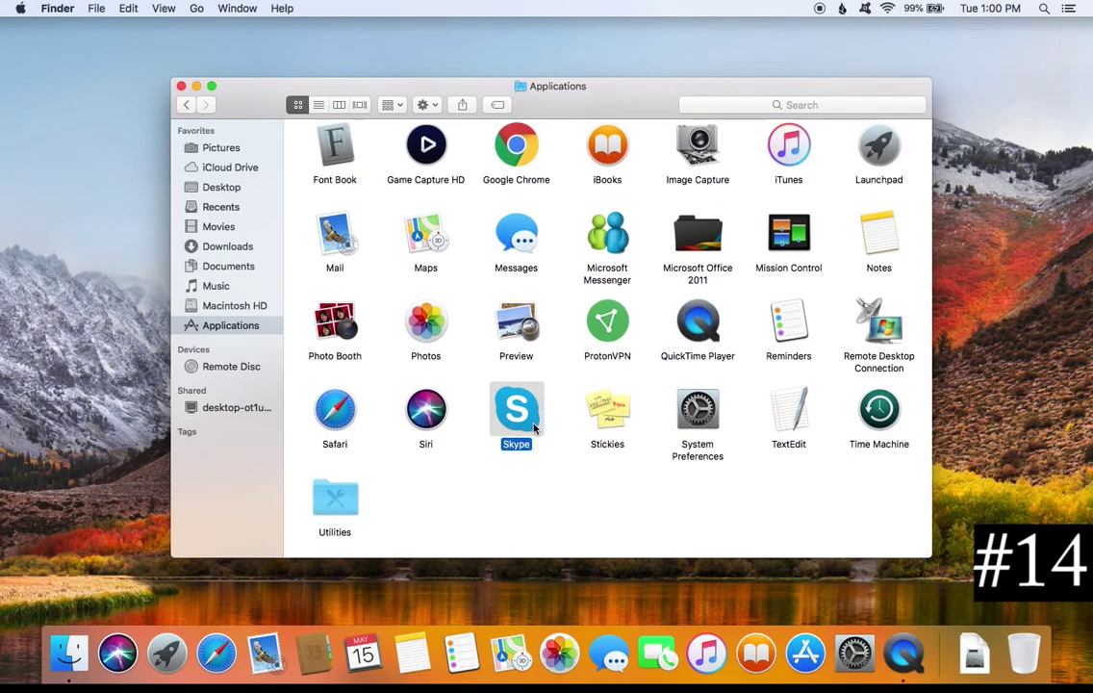
drag(534, 417, 1042, 671)
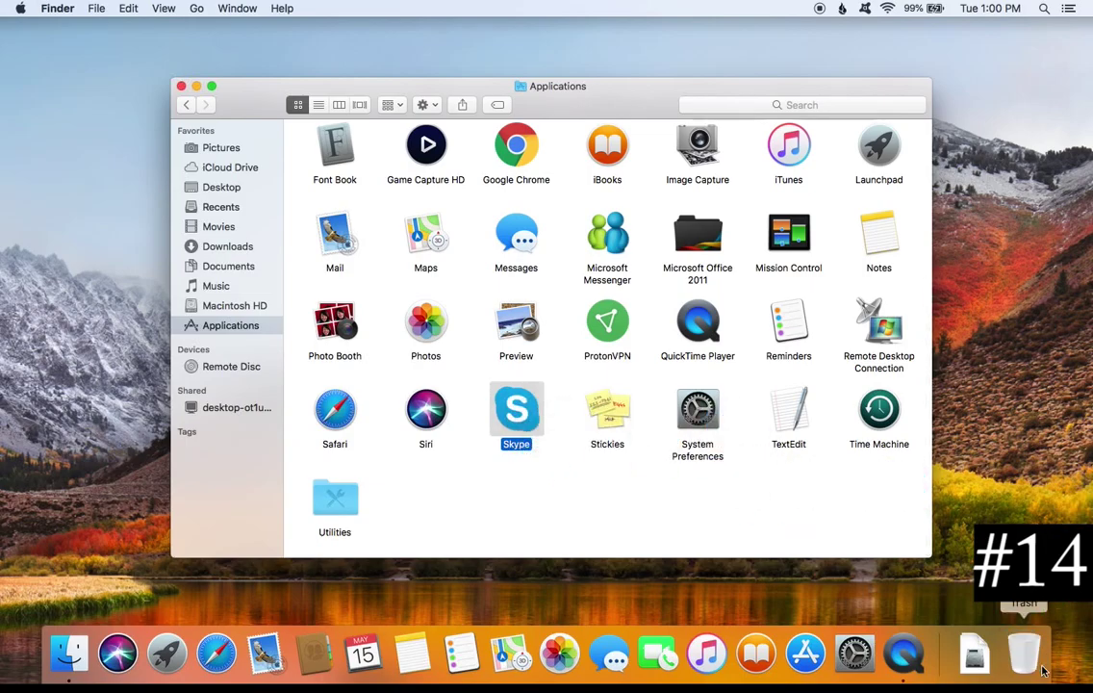